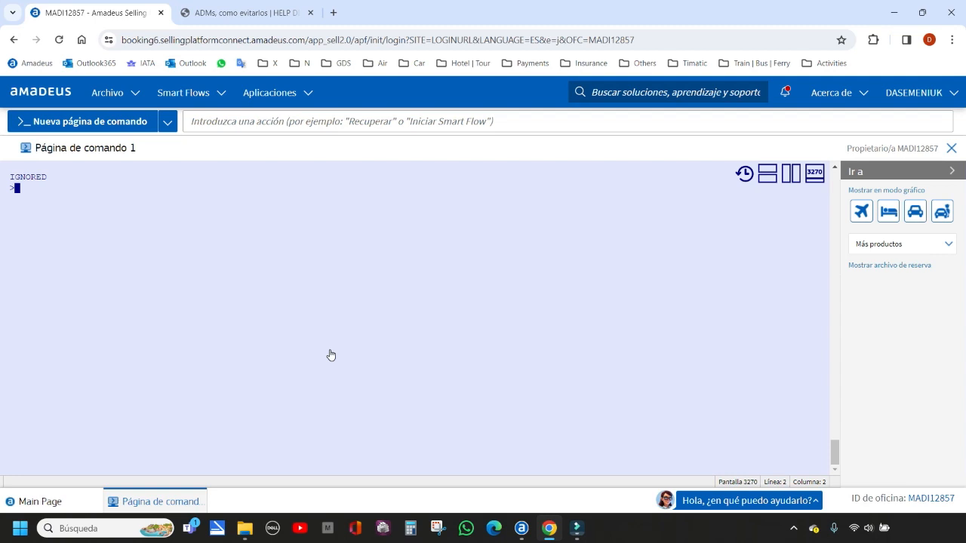
Display the UX flight schedules from MAD to BIO for 10MAY using the SN command
type("S")
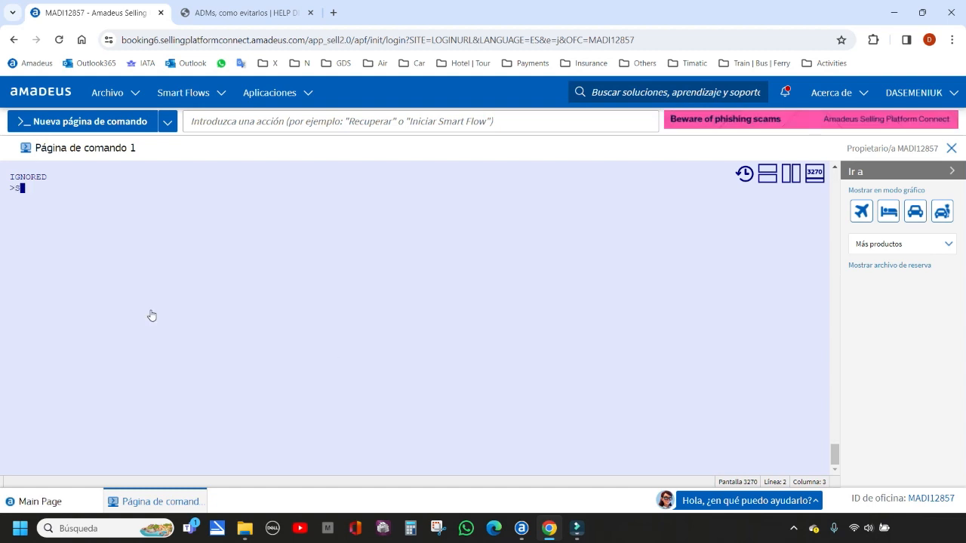
type("N10MAYMADBIO")
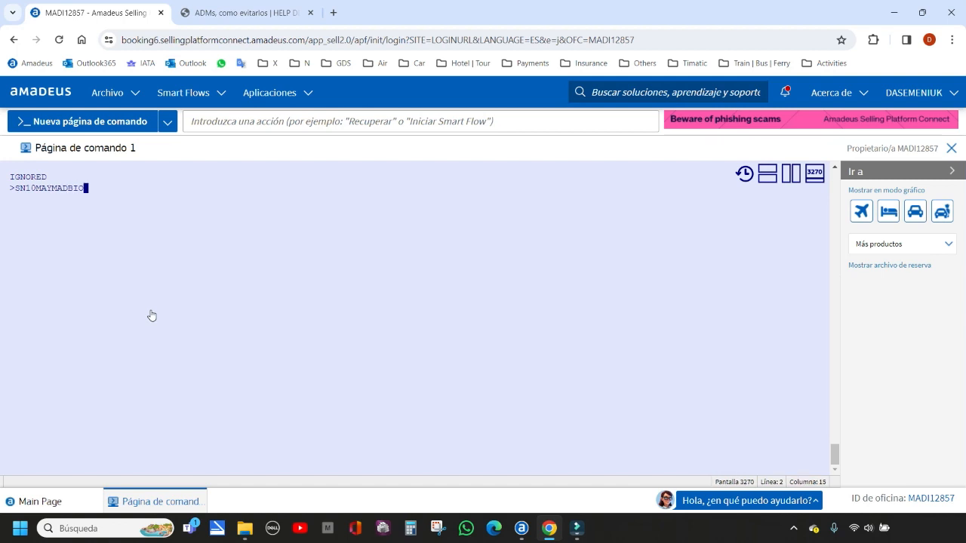
type("/AUX")
key("Return")
Sell three seats in class A on the flight in line 2 of the schedule list
type("S")
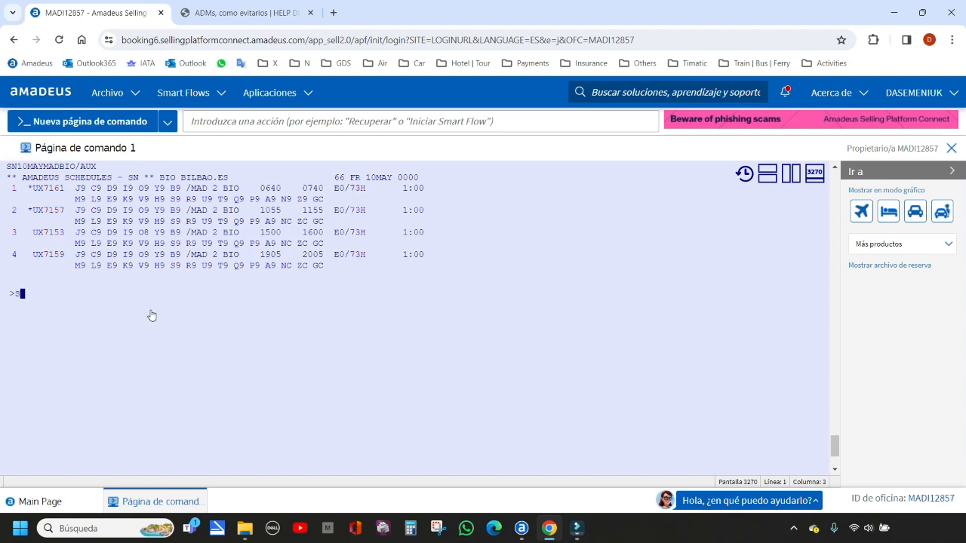
type("S3")
double_click(269, 222)
left_click_drag(259, 211, 282, 212)
left_click(31, 295)
type("A")
left_click(36, 293)
type("2")
key("Return")
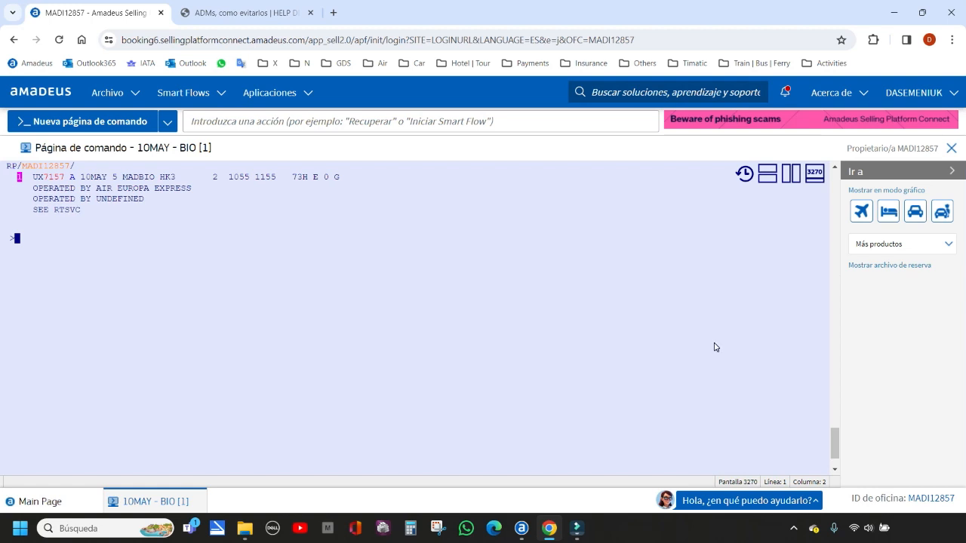
Add the adult passenger with an NM1 entry containing the surnames, a slash, the first names and the title MR
type("NM1")
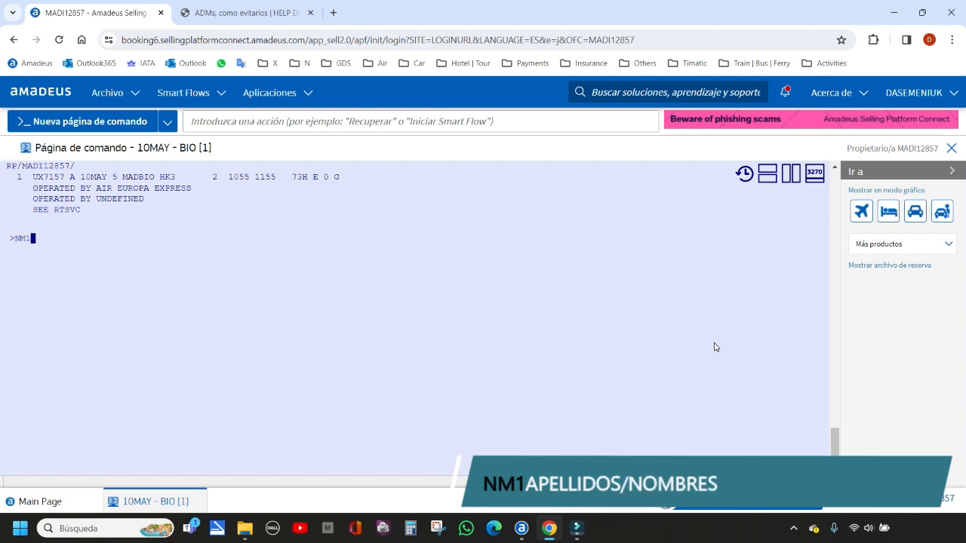
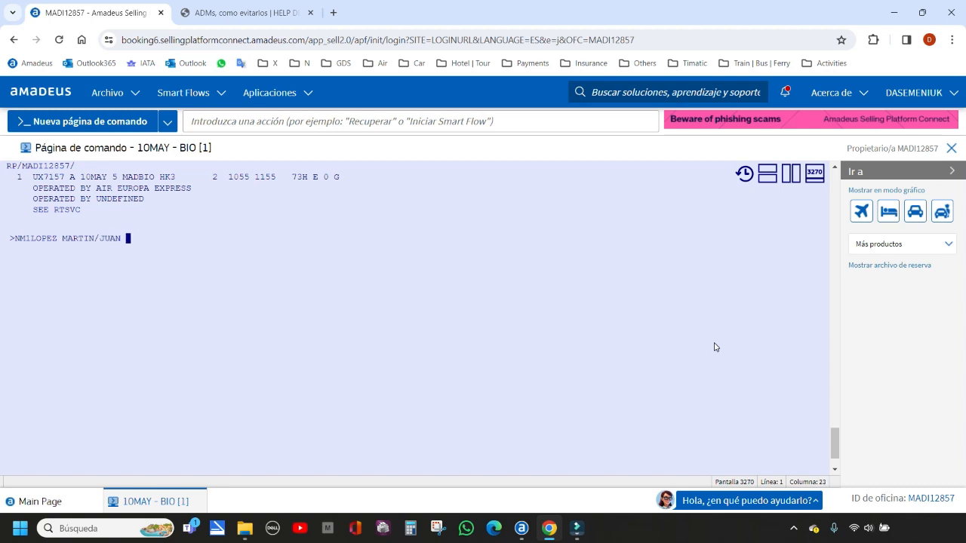
key("Return")
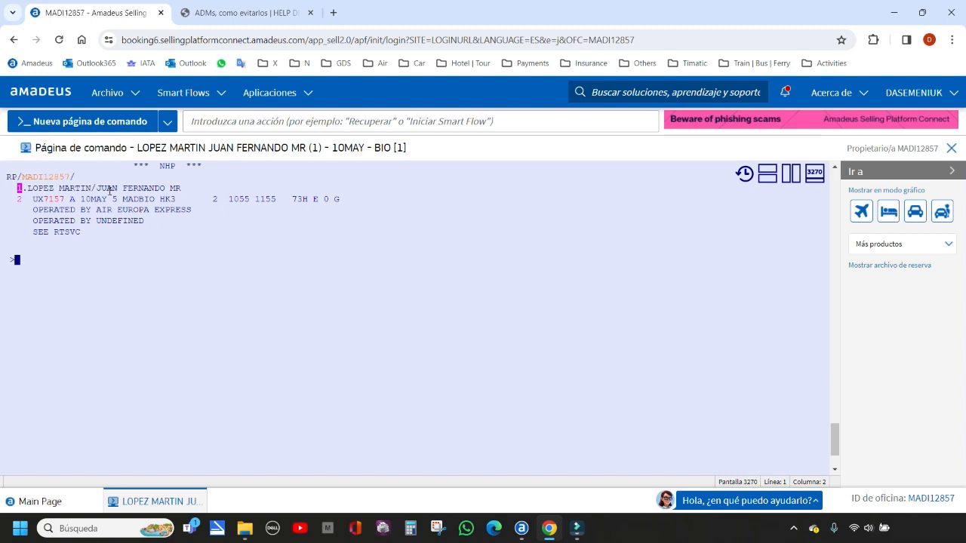
left_click_drag(28, 189, 166, 189)
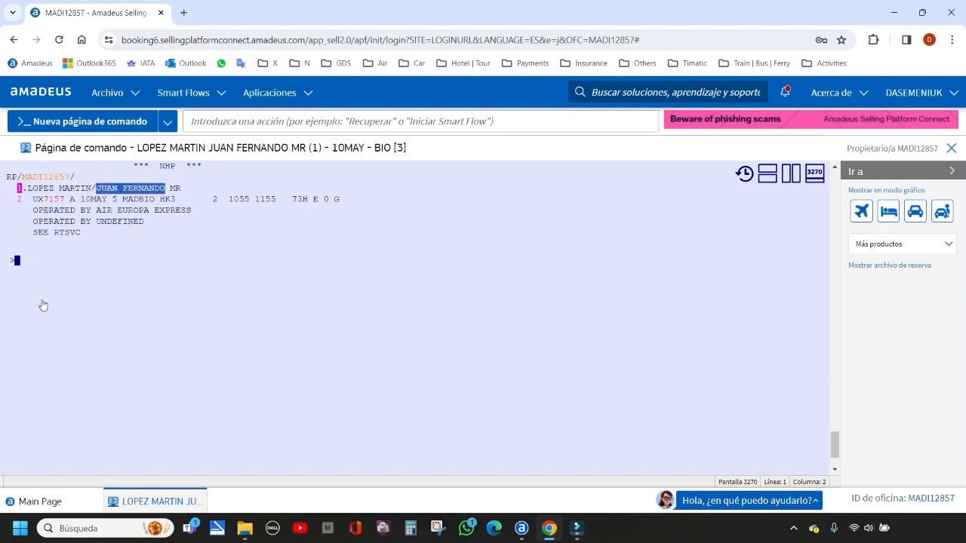
left_click(17, 262)
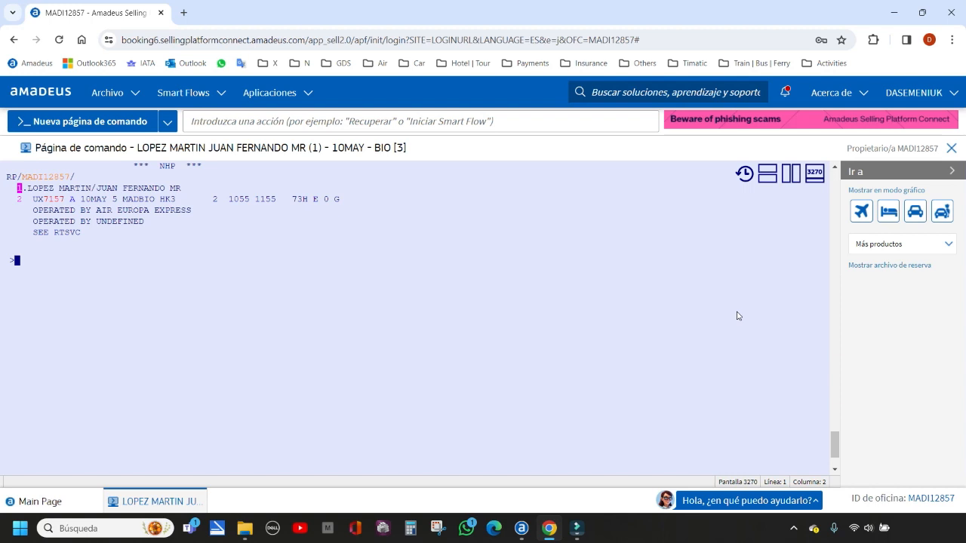
Add the child passenger with an NM1 entry giving the full name plus the CHD code and date of birth in parentheses
type("NM1")
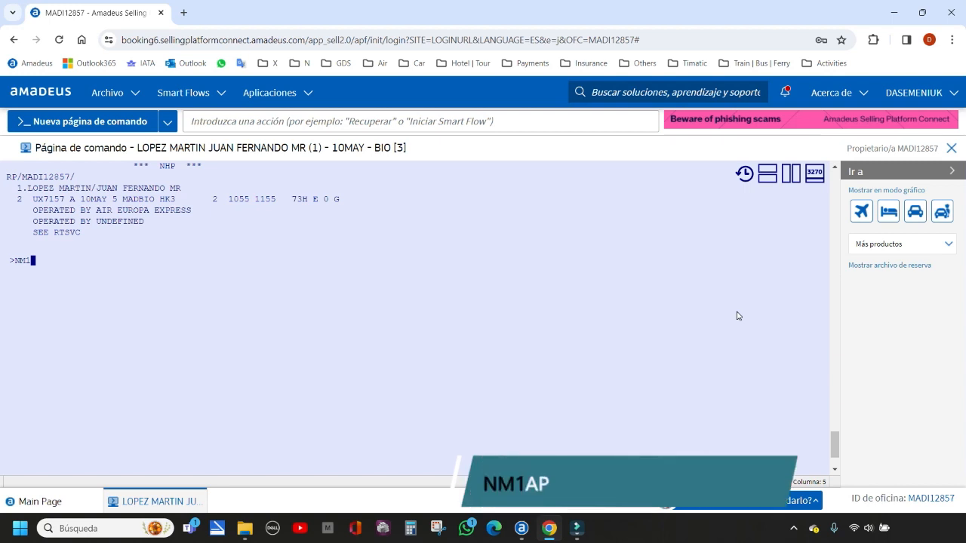
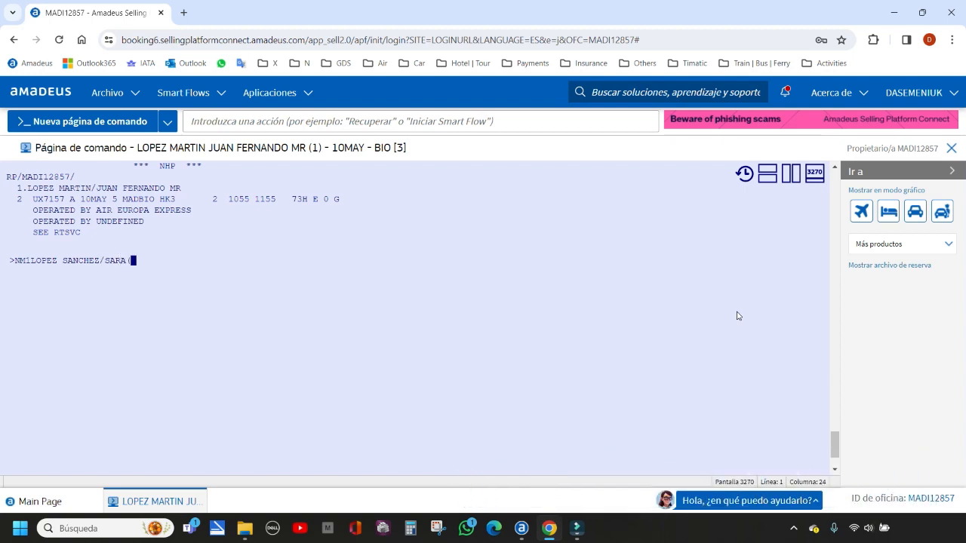
type("CHD/10SEP17)")
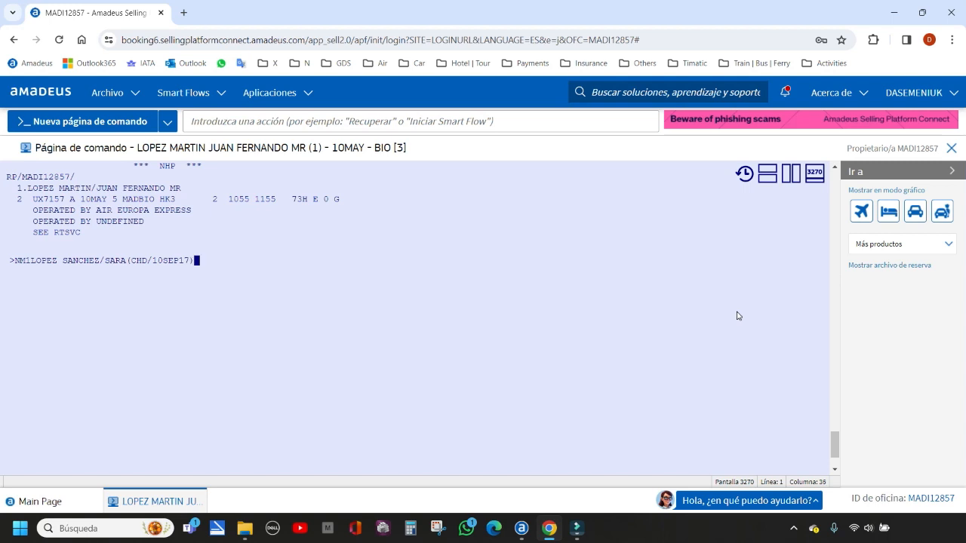
key("Return")
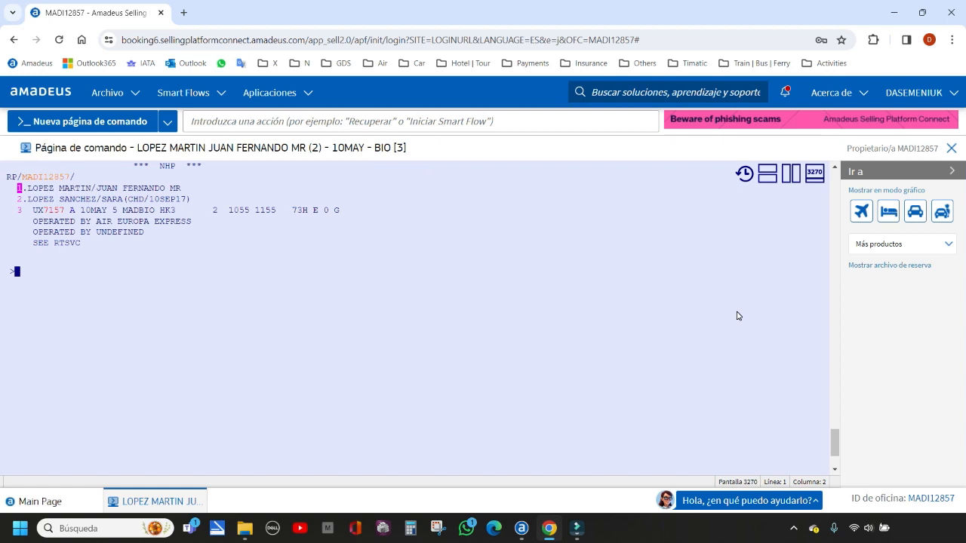
key("alt+Up")
key("BackSpace")
key("BackSpace")
key("BackSpace")
key("BackSpace")
key("BackSpace")
key("BackSpace")
key("BackSpace")
key("BackSpace")
key("BackSpace")
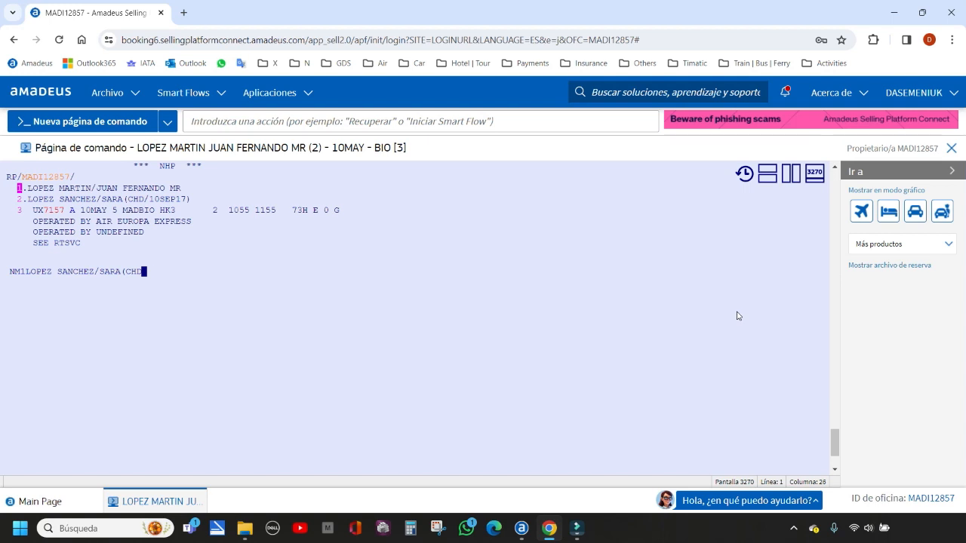
type(")")
key("BackSpace")
type("/")
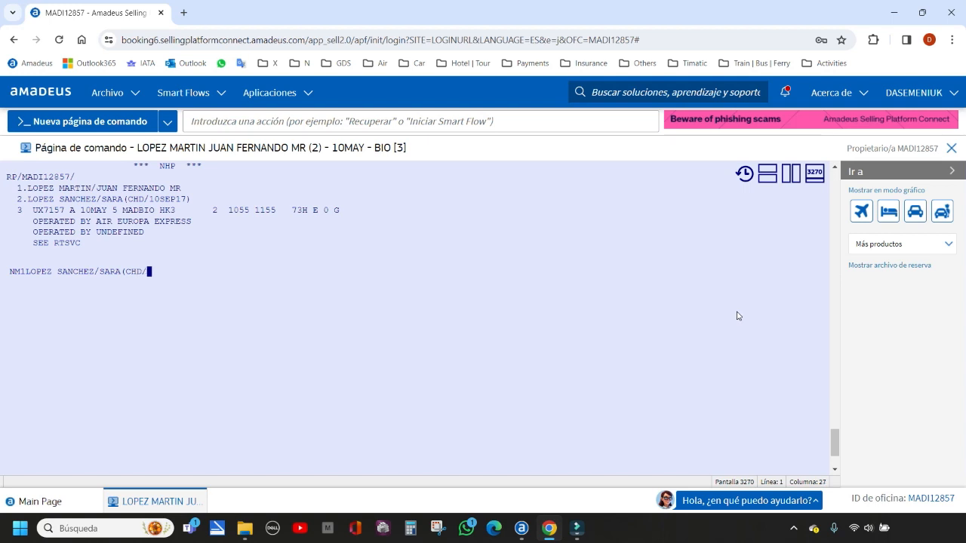
type("10SEP17")
key("BackSpace")
key("BackSpace")
key("BackSpace")
key("BackSpace")
key("BackSpace")
key("BackSpace")
key("BackSpace")
key("BackSpace")
key("BackSpace")
key("BackSpace")
key("BackSpace")
key("BackSpace")
key("BackSpace")
key("BackSpace")
key("BackSpace")
key("BackSpace")
key("BackSpace")
key("BackSpace")
key("BackSpace")
key("BackSpace")
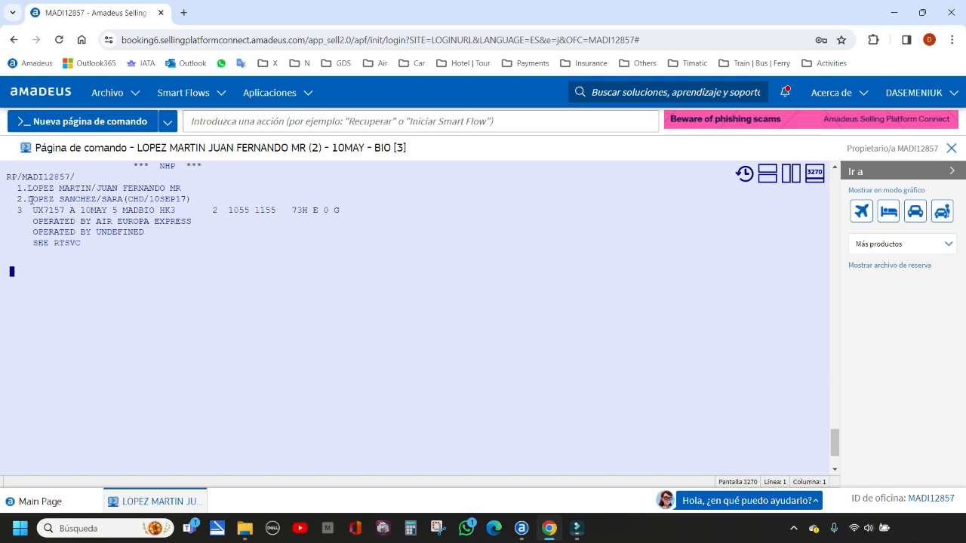
left_click_drag(28, 200, 144, 200)
left_click_drag(149, 200, 187, 199)
left_click(13, 275)
Add the second adult with an NM1 entry that includes the INF code, the infant's full name and date of birth in parentheses
type("NM1")
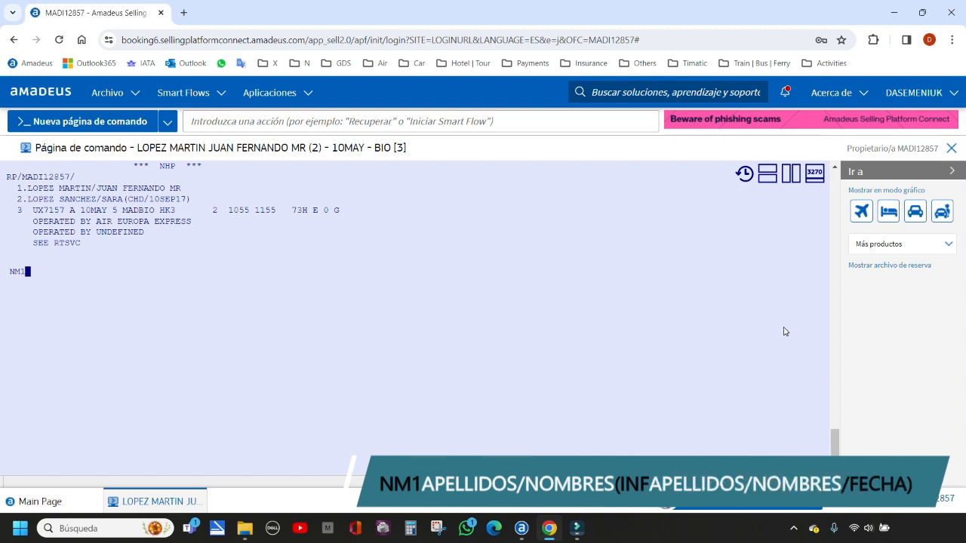
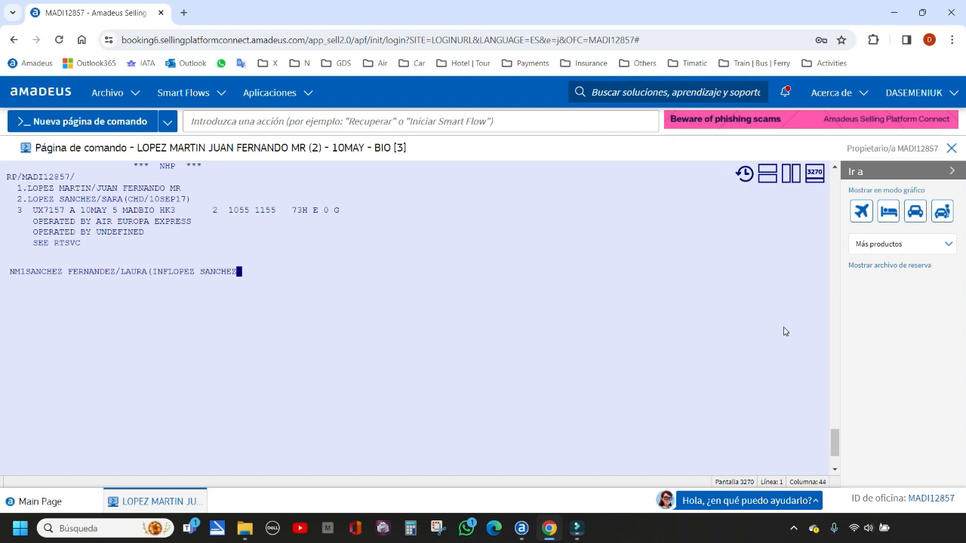
key("Return")
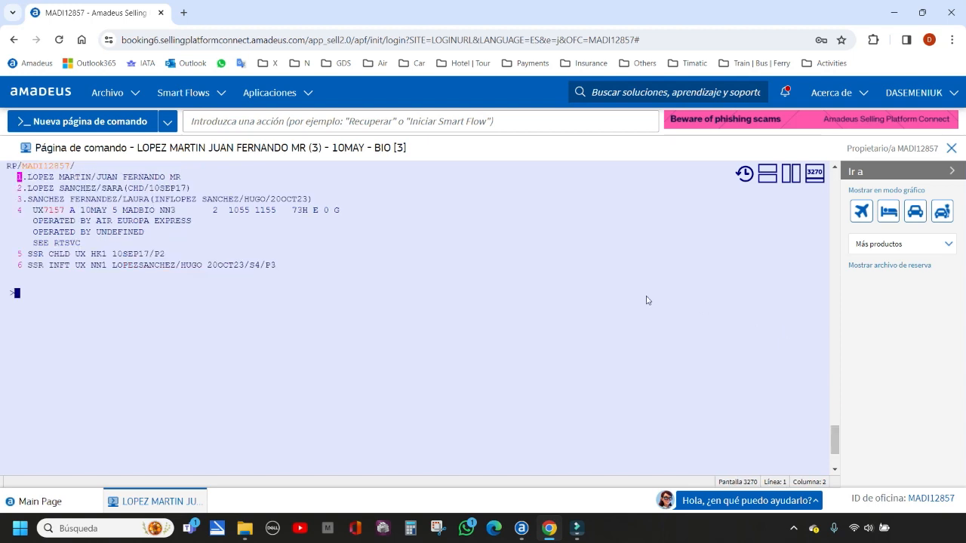
Examine the adult, infant and child details in the name entries and the status code of the MAD–BIO flight segment
left_click(71, 212)
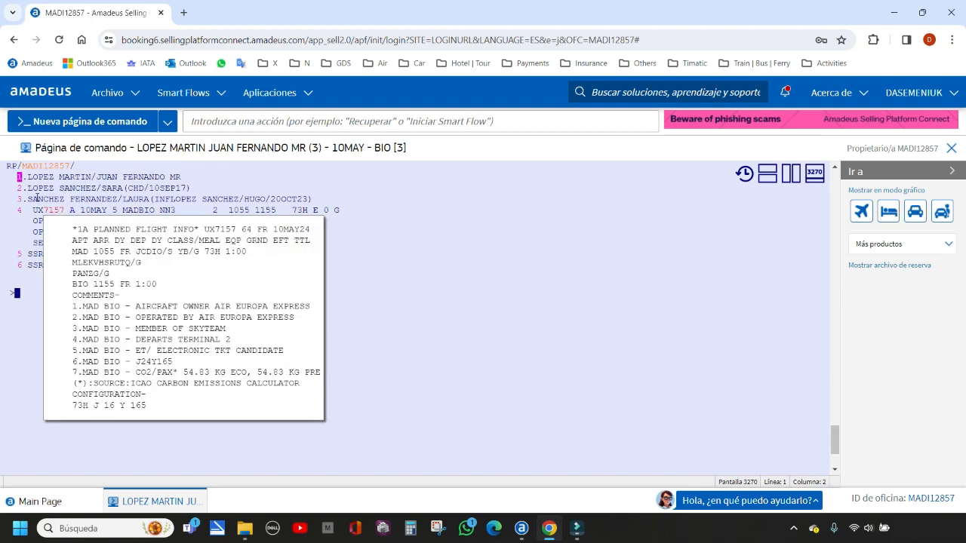
left_click(355, 414)
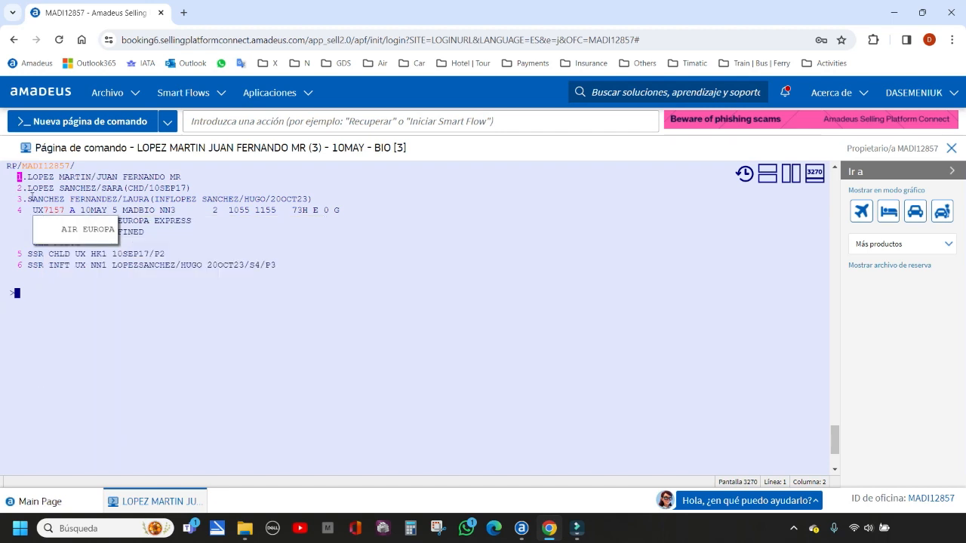
left_click_drag(28, 198, 149, 199)
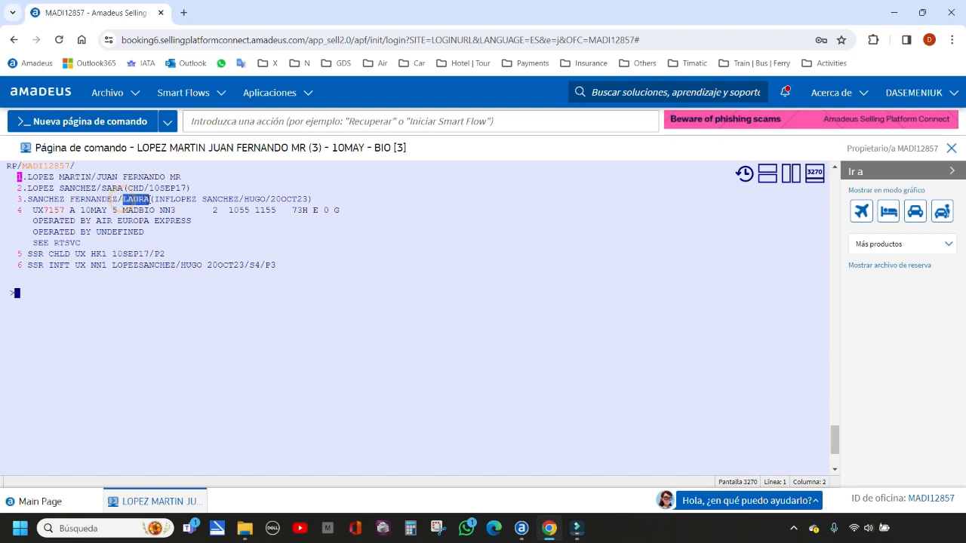
left_click(158, 198)
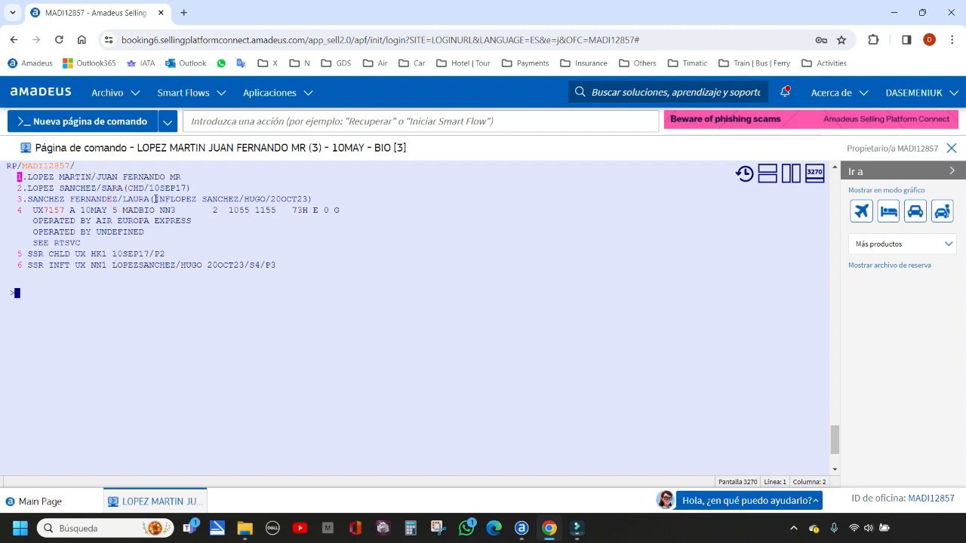
left_click_drag(173, 199, 309, 200)
left_click(17, 295)
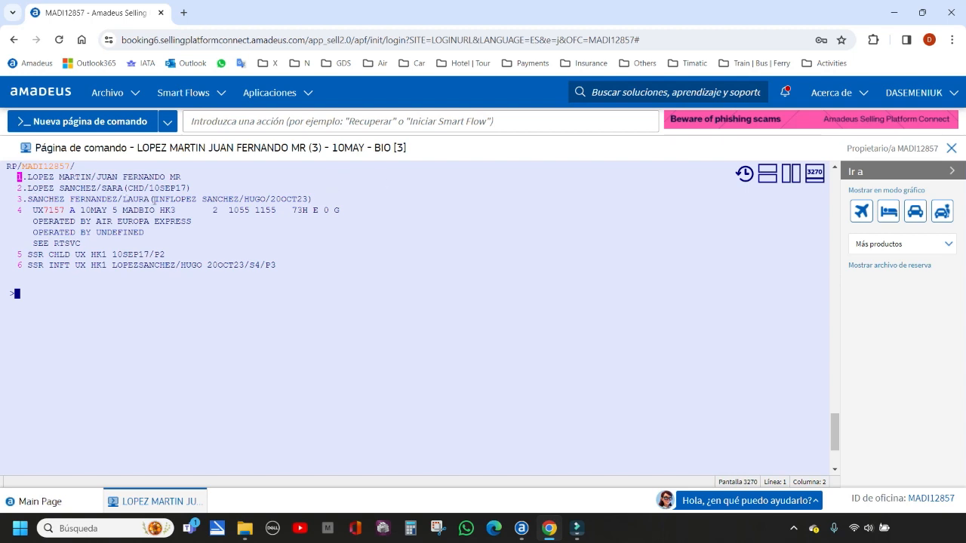
left_click_drag(154, 199, 278, 200)
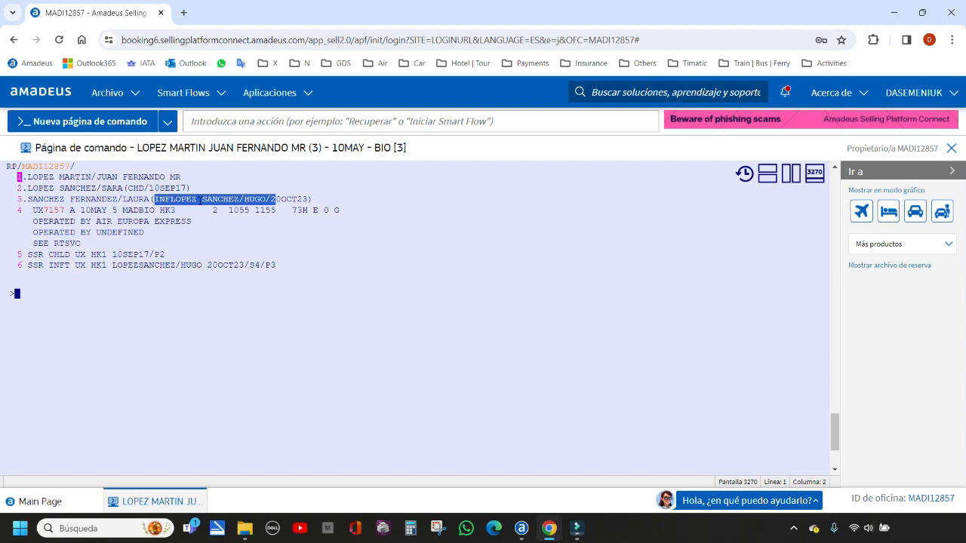
left_click_drag(127, 188, 173, 189)
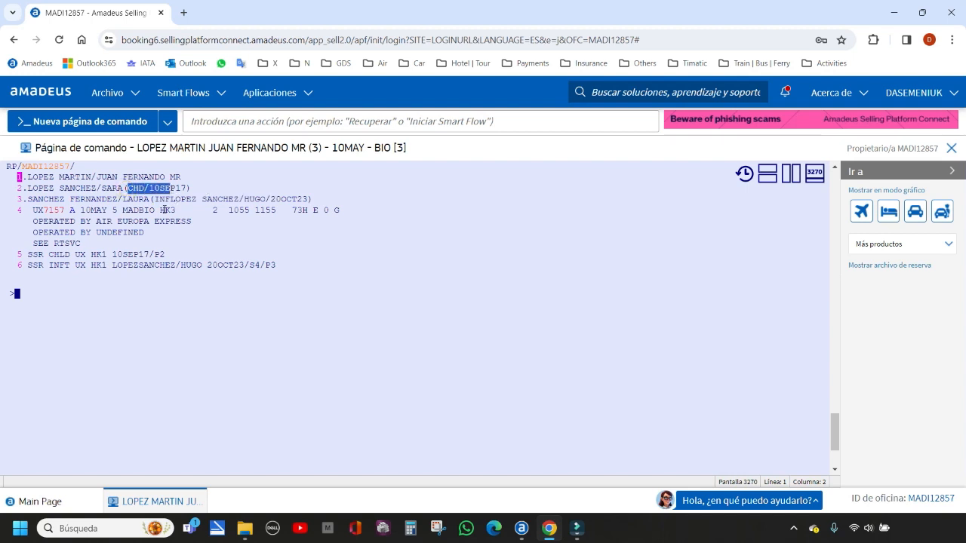
left_click(194, 193)
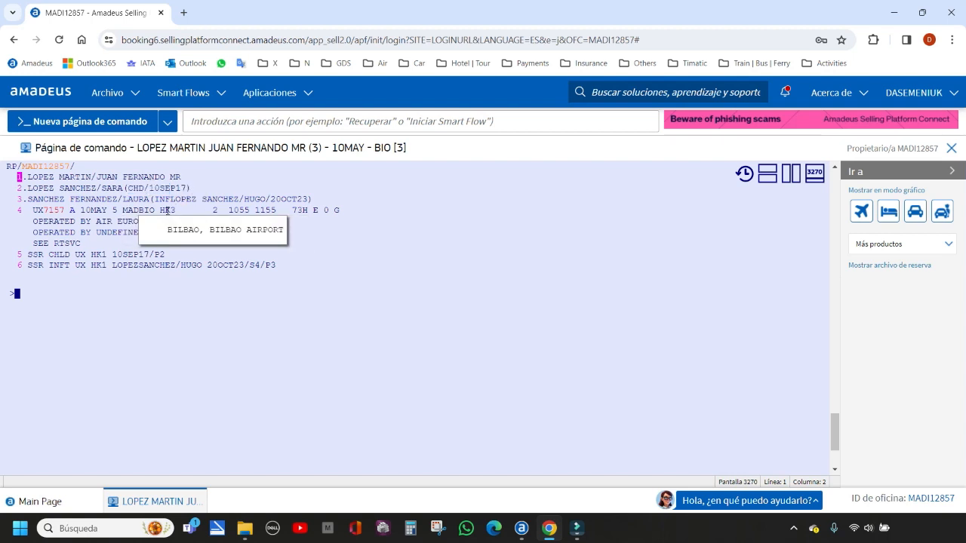
left_click(165, 209)
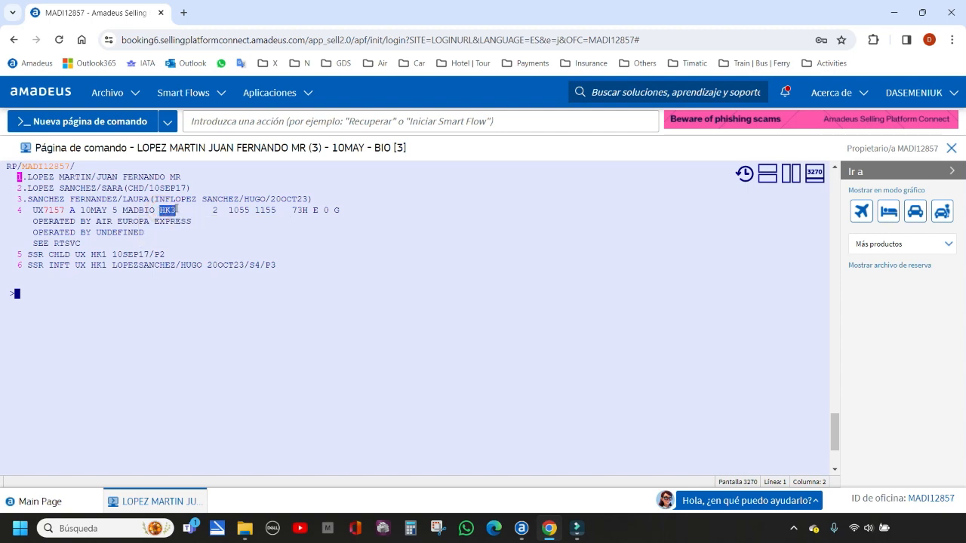
Examine the infant's name and date of birth in the name entry and SSR INFT line, plus the child's CHD code
left_click_drag(170, 198, 267, 199)
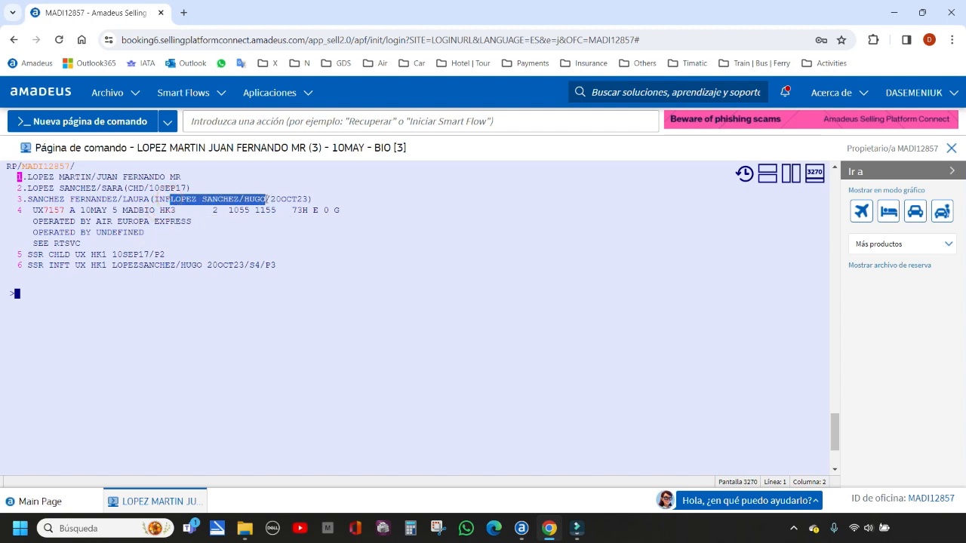
left_click(314, 223)
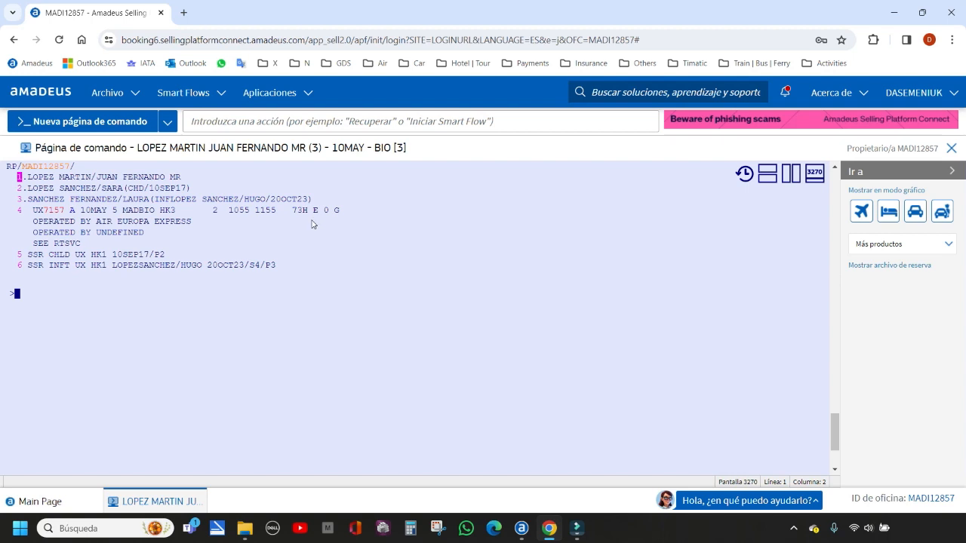
left_click_drag(270, 199, 308, 200)
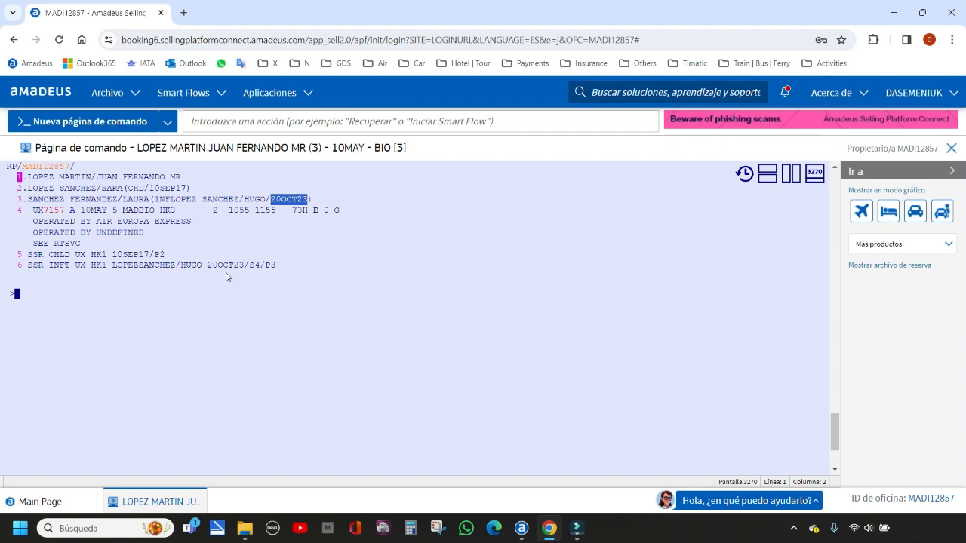
left_click_drag(208, 265, 247, 265)
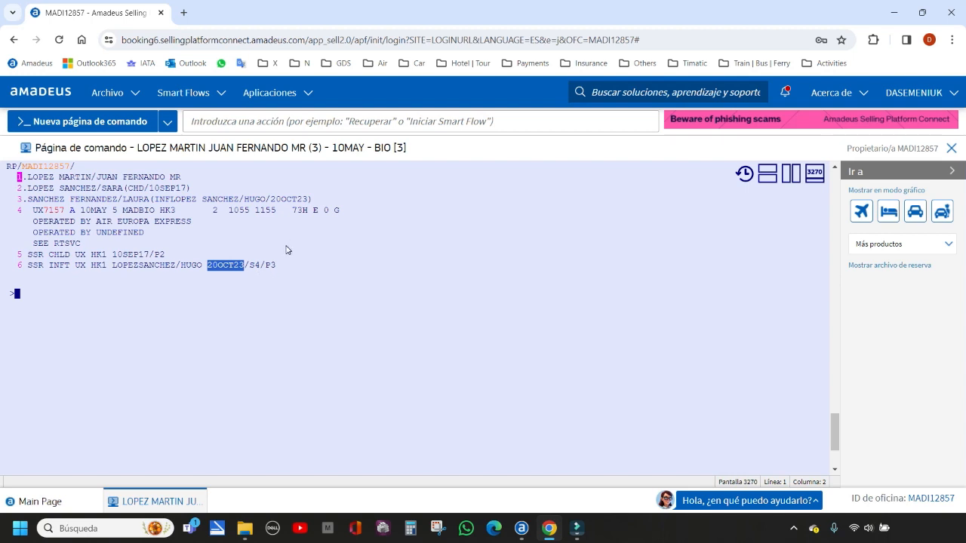
left_click_drag(270, 199, 308, 199)
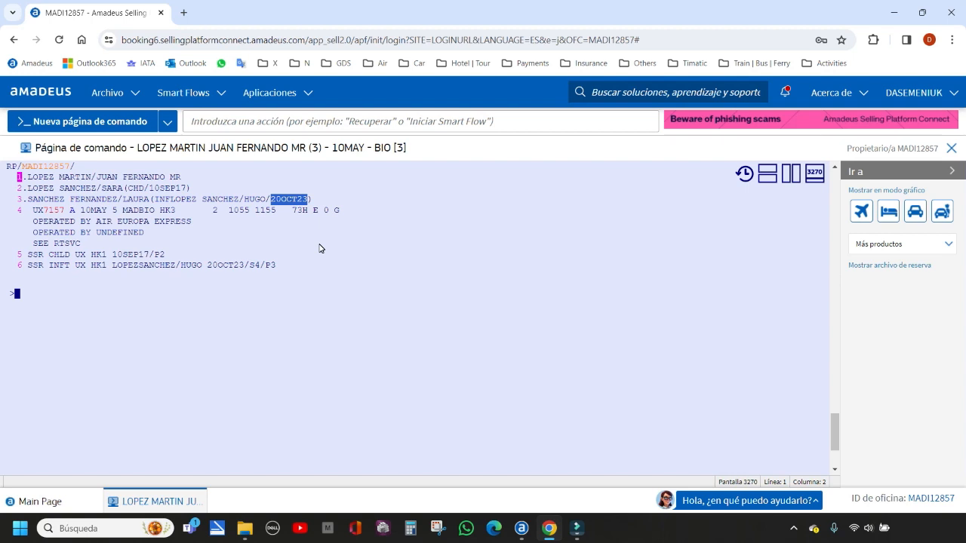
left_click(257, 386)
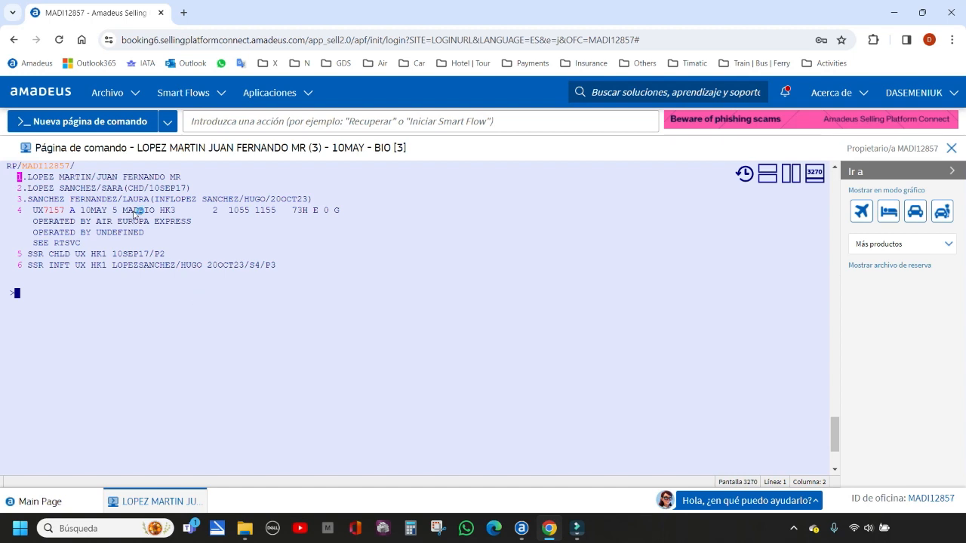
double_click(127, 188)
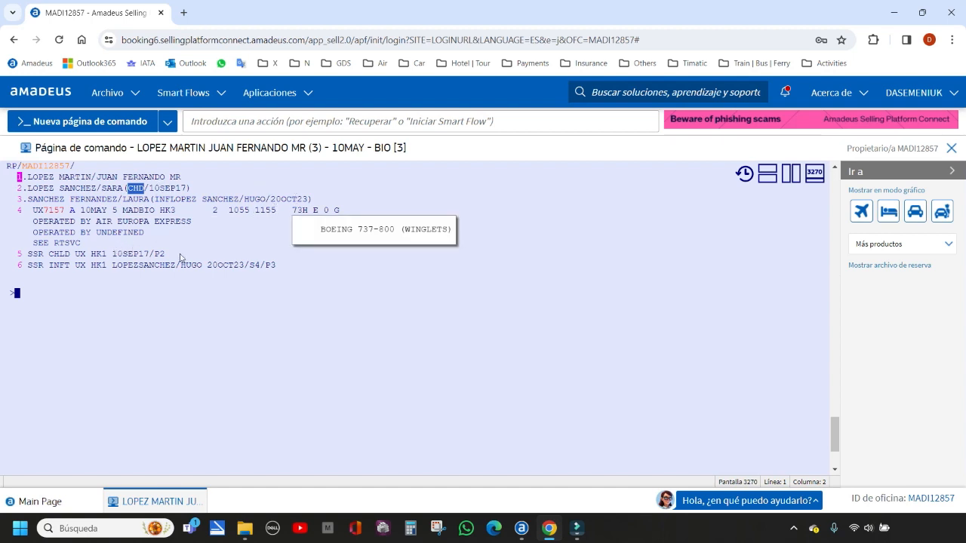
left_click(18, 295)
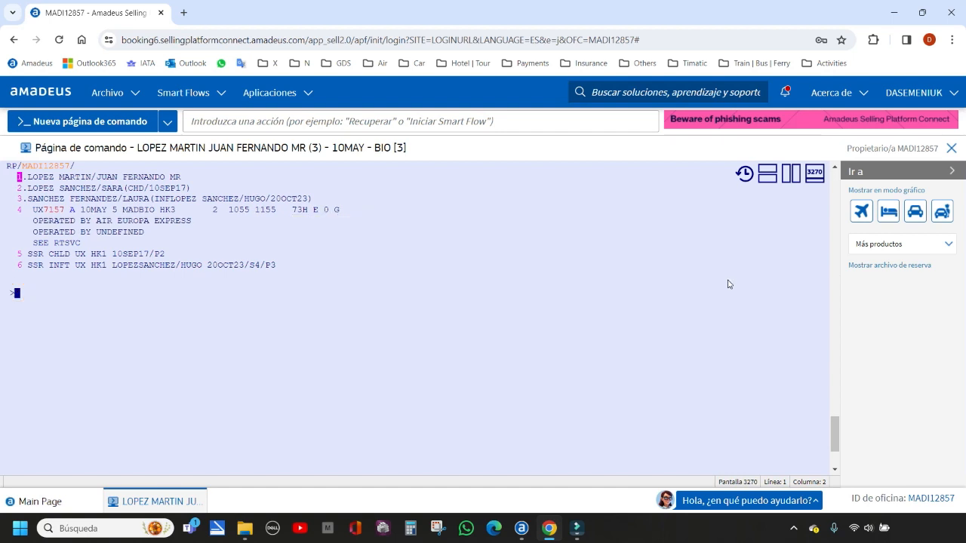
left_click(18, 296)
left_click_drag(170, 199, 239, 200)
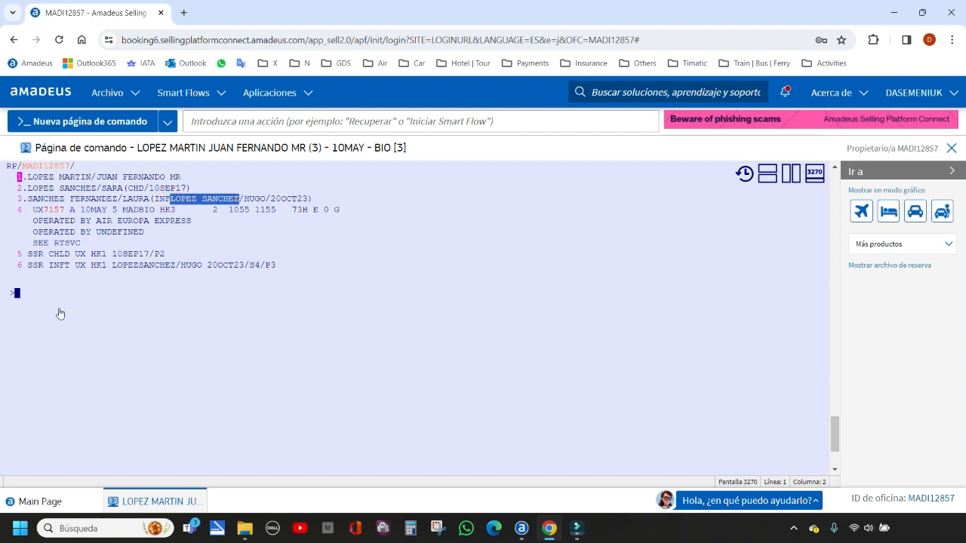
Recall the second adult's NM1 entry and remove the infant's surnames, keeping INF, a slash, the first name and date of birth
left_click(18, 295)
key("alt+Up")
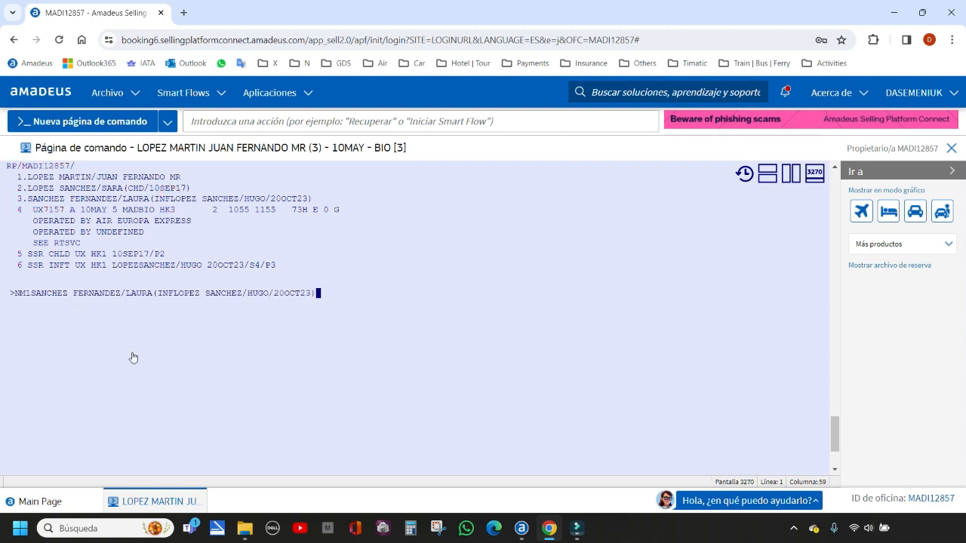
left_click(243, 293)
key("BackSpace")
key("BackSpace")
key("BackSpace")
key("BackSpace")
key("BackSpace")
key("BackSpace")
key("BackSpace")
key("BackSpace")
key("BackSpace")
key("BackSpace")
key("BackSpace")
key("BackSpace")
key("BackSpace")
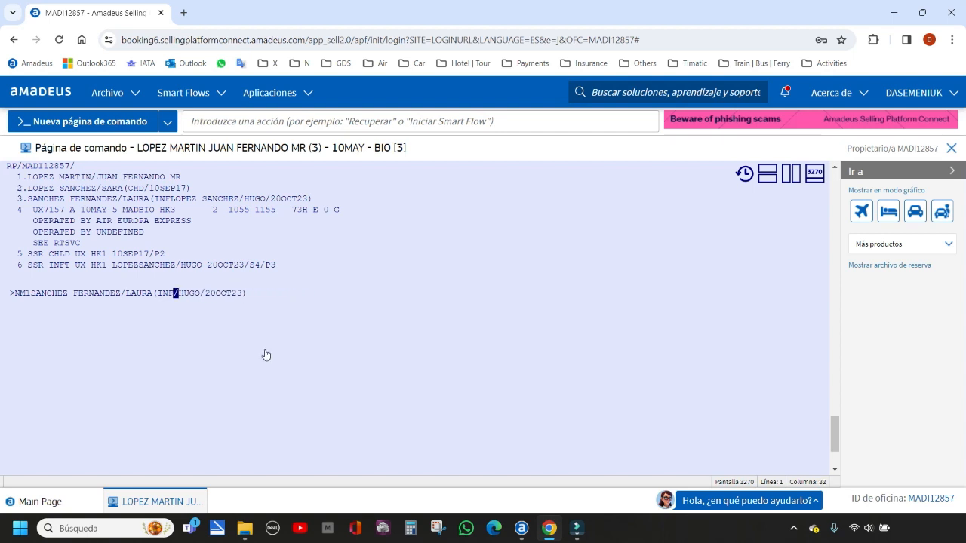
left_click(183, 296)
Examine the adult's surnames and the shortened INF section in the unsent NM1 entry
left_click_drag(180, 295, 242, 297)
left_click(207, 295)
left_click(251, 295)
left_click_drag(179, 295, 199, 297)
left_click(32, 296)
left_click_drag(31, 295, 123, 300)
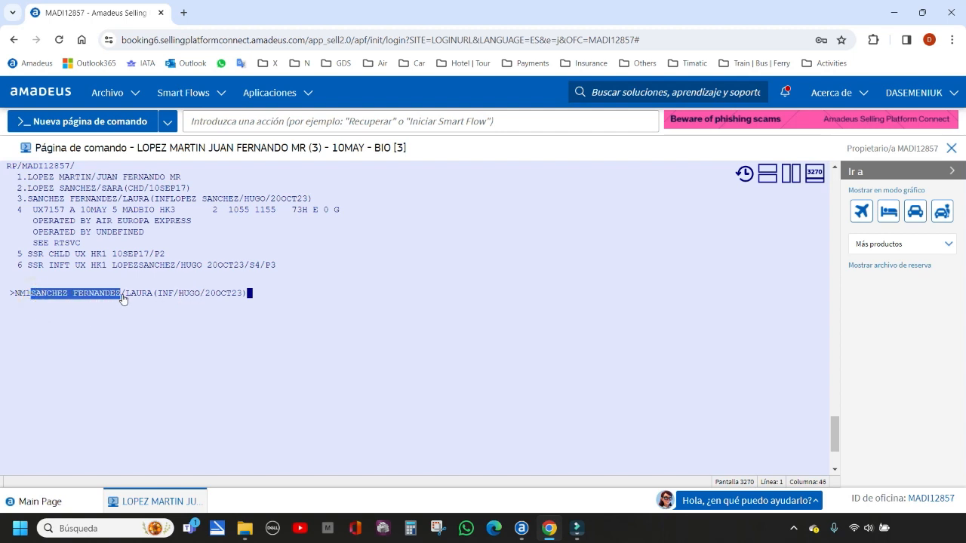
left_click(249, 294)
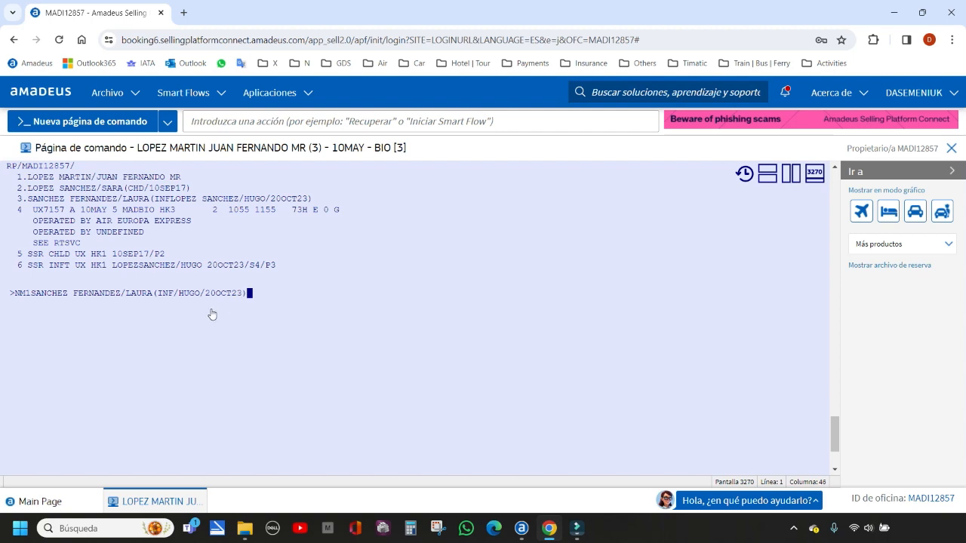
left_click(176, 294)
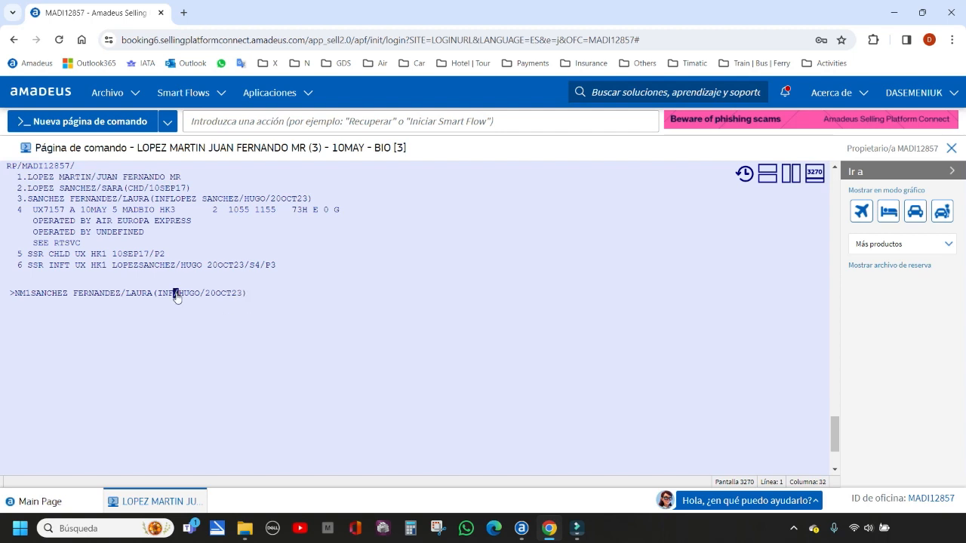
left_click(246, 293)
left_click(248, 294)
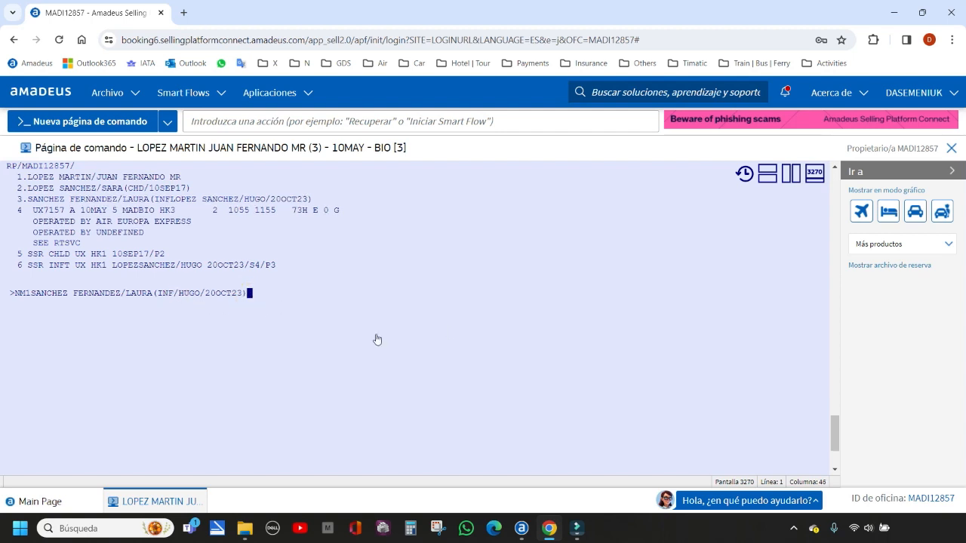
Rewrite the INF section of the entry with the infant's surnames, first name and date of birth, separated by slashes, and close the parenthesis
left_click_drag(157, 293, 171, 294)
left_click(176, 294)
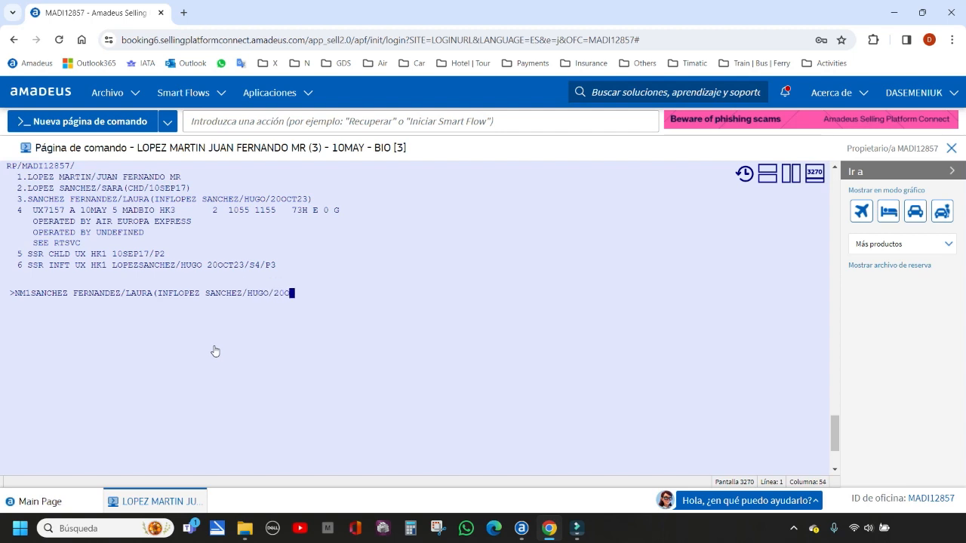
type("23)")
Clear the unsent NM1 entry from the command line
key("BackSpace")
key("BackSpace")
key("BackSpace")
key("BackSpace")
key("BackSpace")
key("BackSpace")
key("BackSpace")
key("BackSpace")
key("BackSpace")
key("BackSpace")
key("BackSpace")
key("BackSpace")
key("BackSpace")
key("BackSpace")
key("BackSpace")
key("BackSpace")
key("BackSpace")
key("BackSpace")
key("BackSpace")
key("BackSpace")
key("BackSpace")
key("BackSpace")
key("BackSpace")
key("BackSpace")
key("BackSpace")
key("BackSpace")
key("BackSpace")
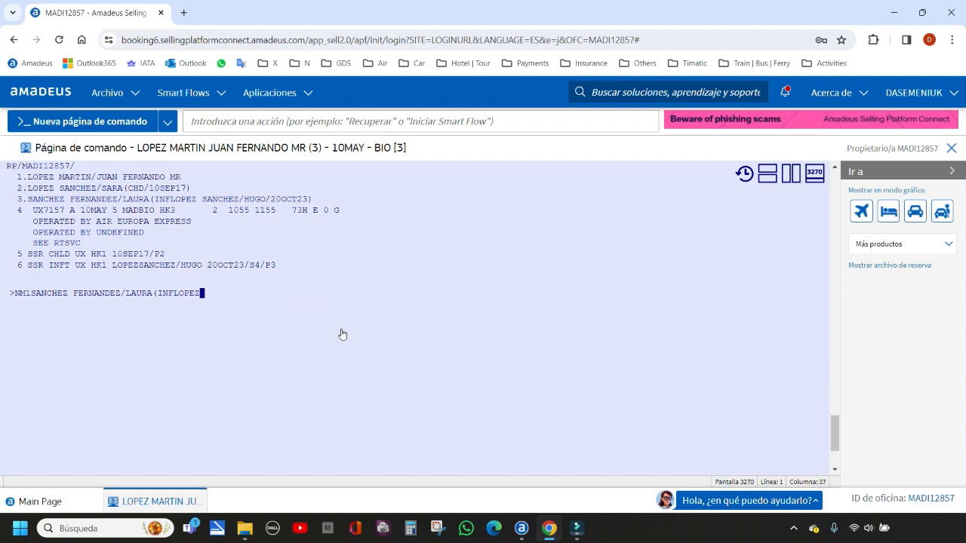
key("BackSpace")
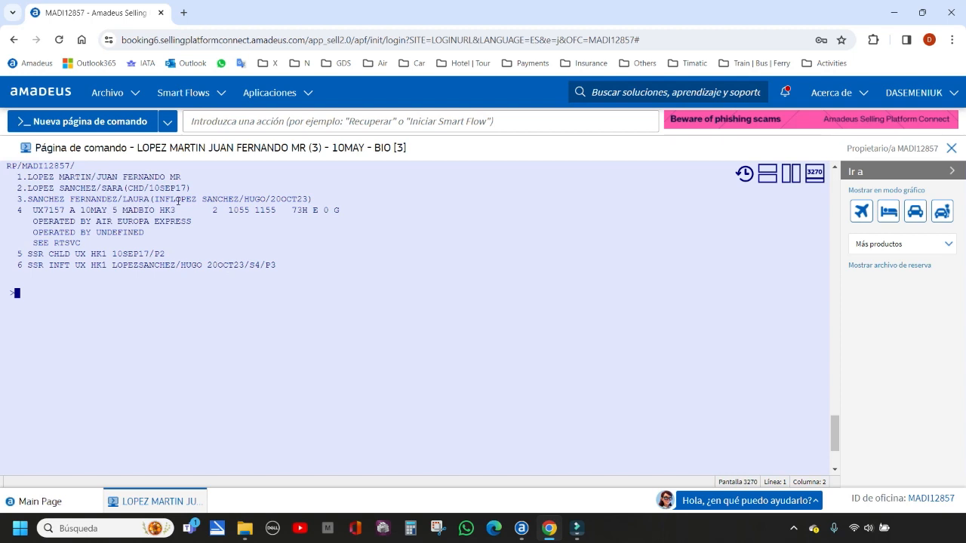
Examine the infant's details, the status code of the MAD–BIO segment and the three passenger name entries
left_click_drag(171, 198, 303, 199)
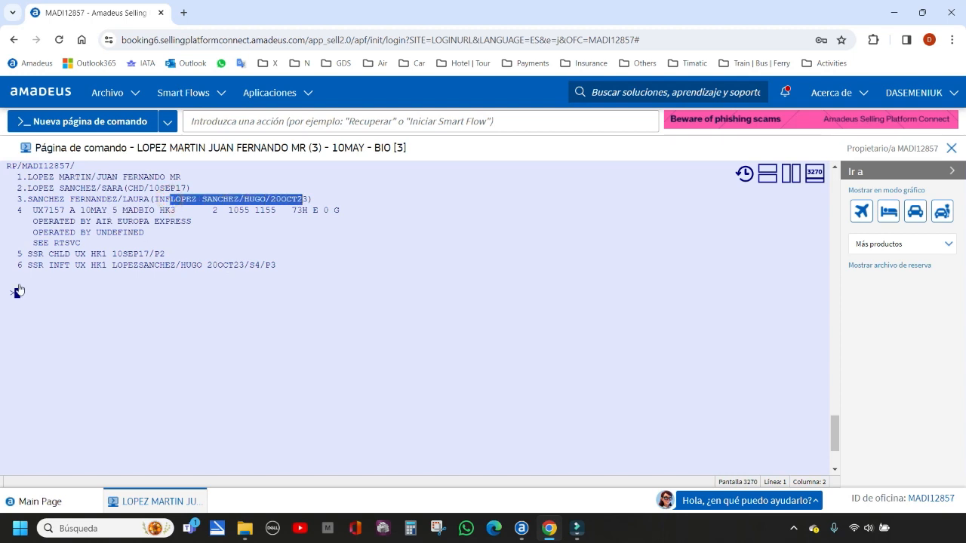
left_click(16, 295)
double_click(161, 211)
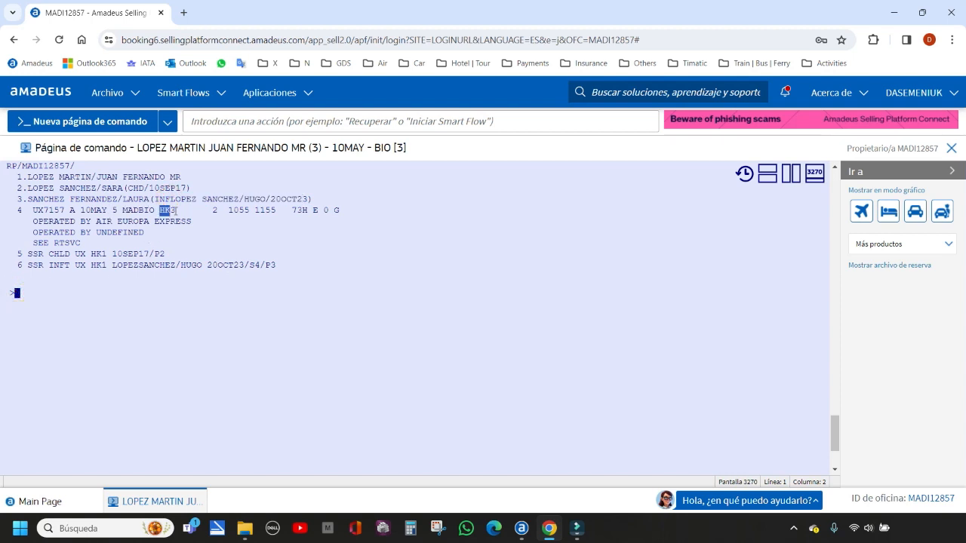
left_click(16, 294)
left_click_drag(27, 177, 182, 178)
left_click_drag(28, 188, 190, 188)
left_click_drag(28, 200, 309, 199)
left_click(16, 293)
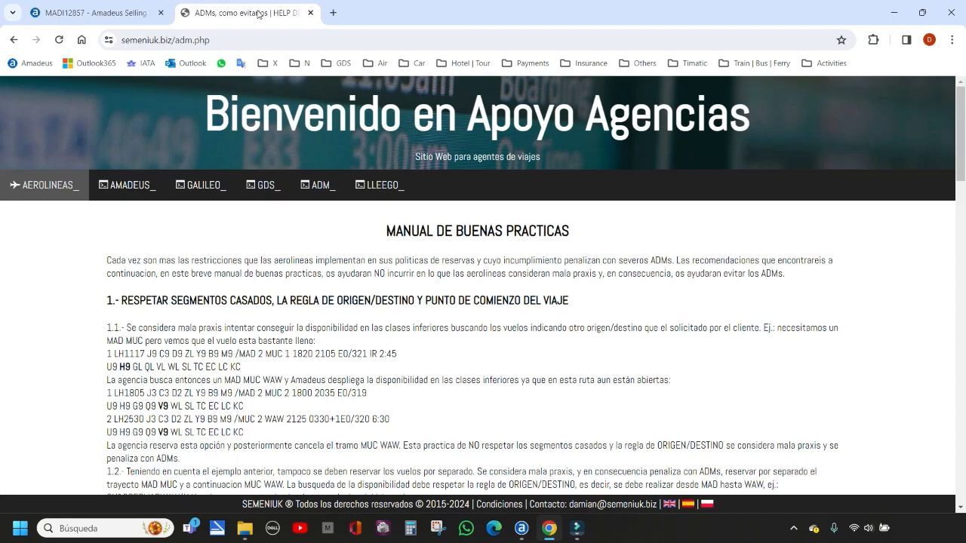
Switch to the ADM good-practice page on semeniuk.biz and read the section 5 rules on fictitious names and abbreviations
left_click(247, 13)
scroll(365, 299, "down", 3)
scroll(364, 299, "down", 5)
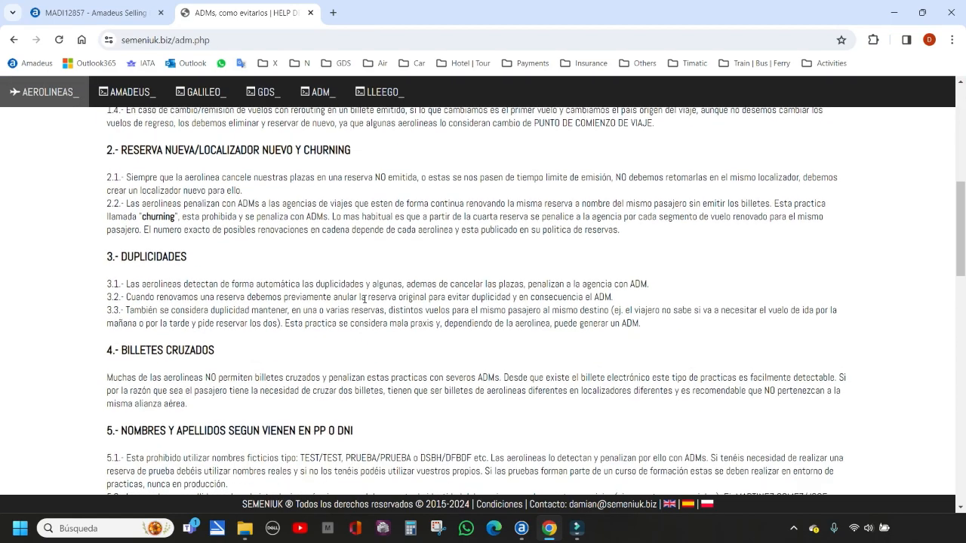
scroll(365, 302, "down", 3)
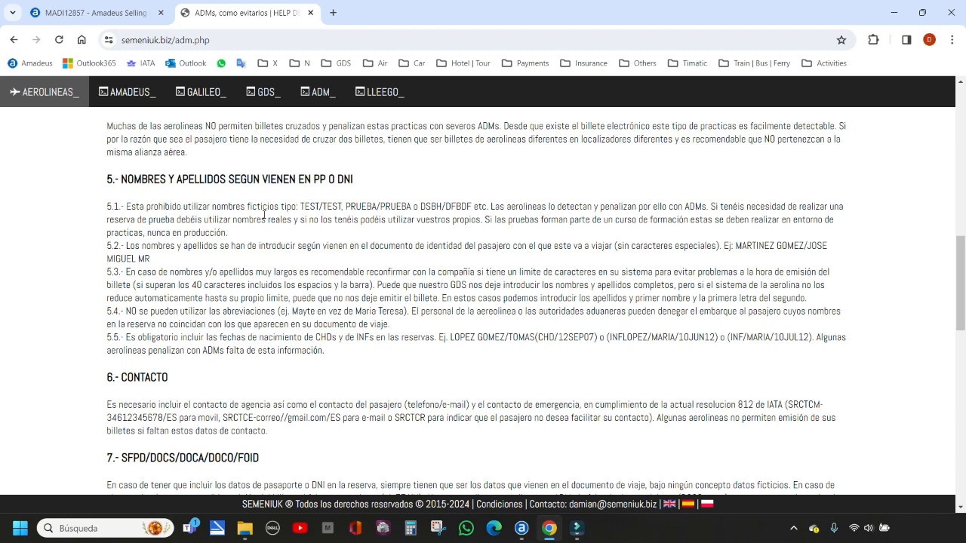
left_click_drag(300, 206, 475, 208)
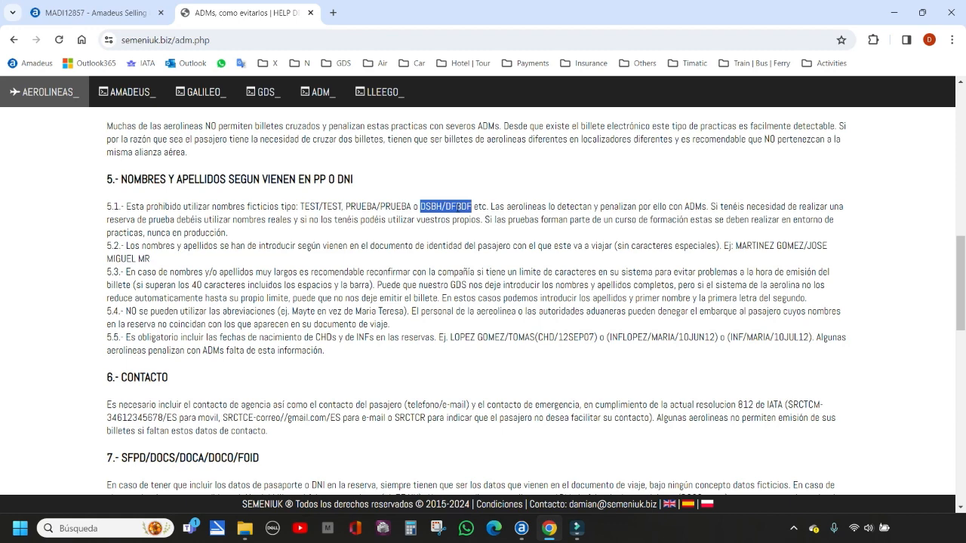
left_click_drag(301, 207, 340, 207)
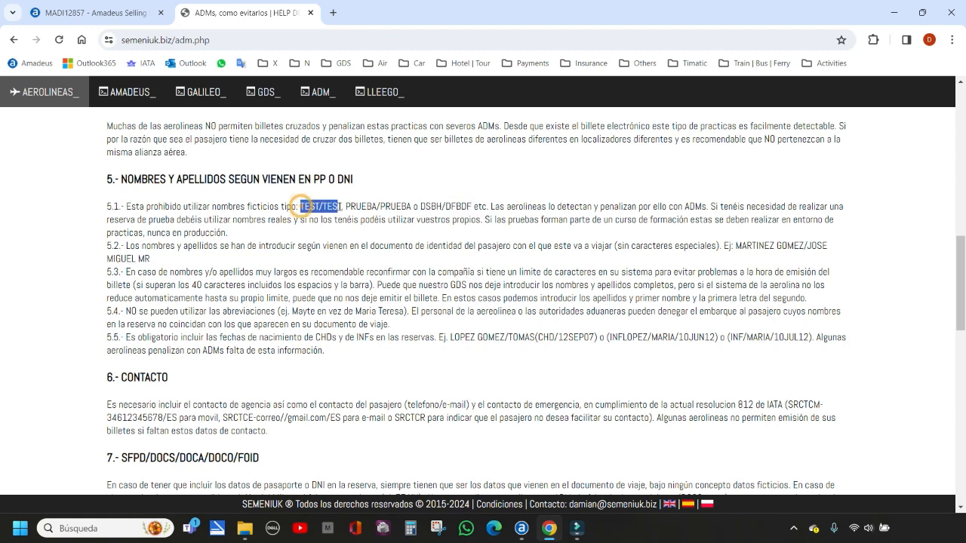
left_click(491, 206)
left_click_drag(356, 311, 404, 311)
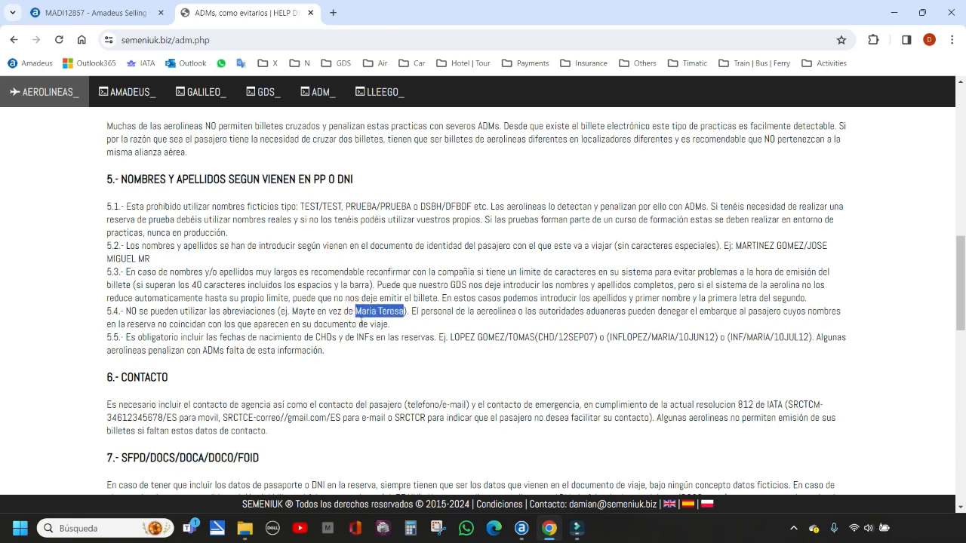
double_click(303, 312)
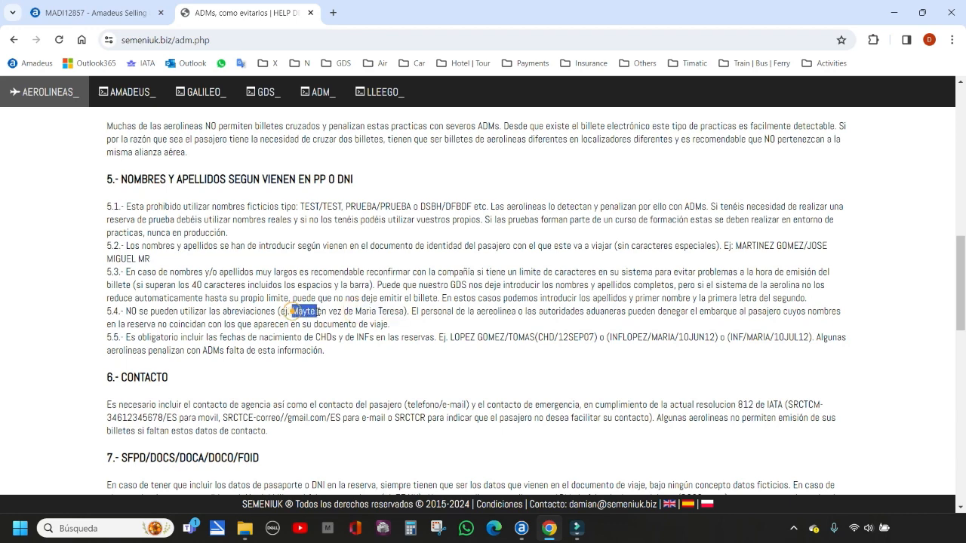
Read rule 5.5 on dates of birth for CHDs and INFs and examine its example entries
left_click(312, 336)
left_click_drag(314, 338, 370, 339)
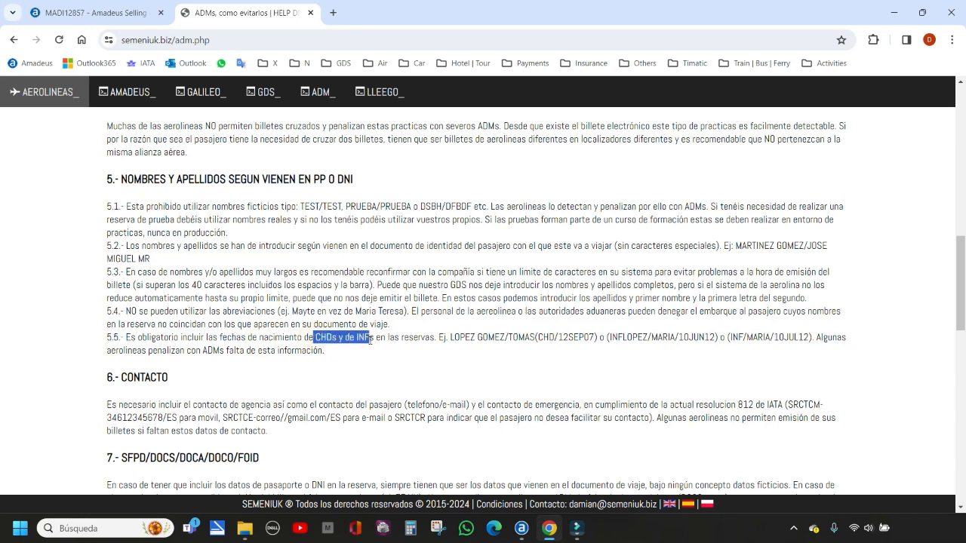
left_click(557, 339)
left_click_drag(556, 338, 596, 338)
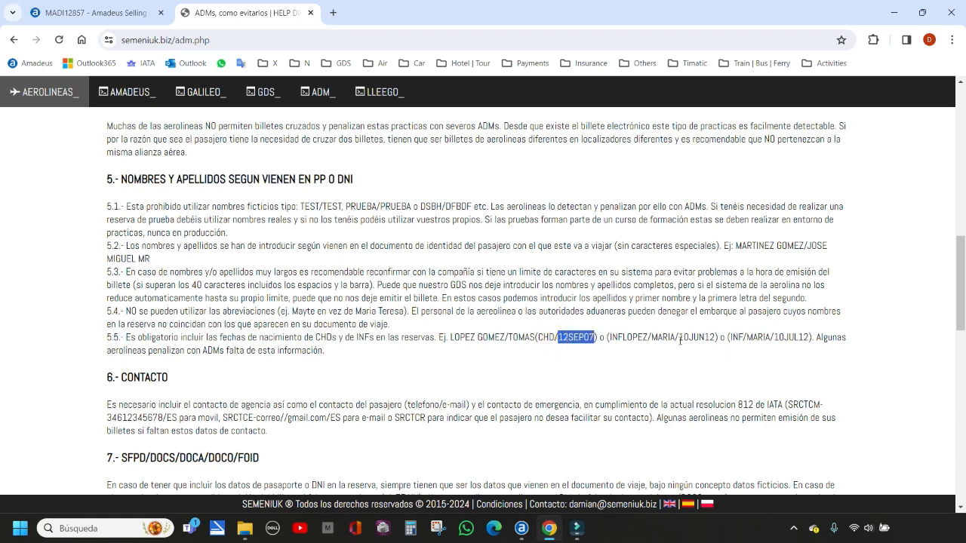
left_click_drag(679, 338, 715, 338)
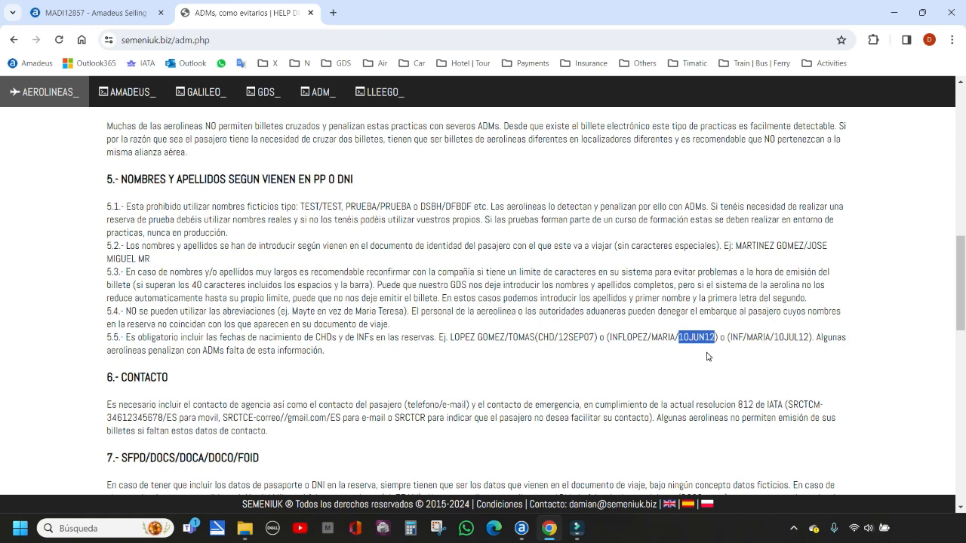
left_click(64, 333)
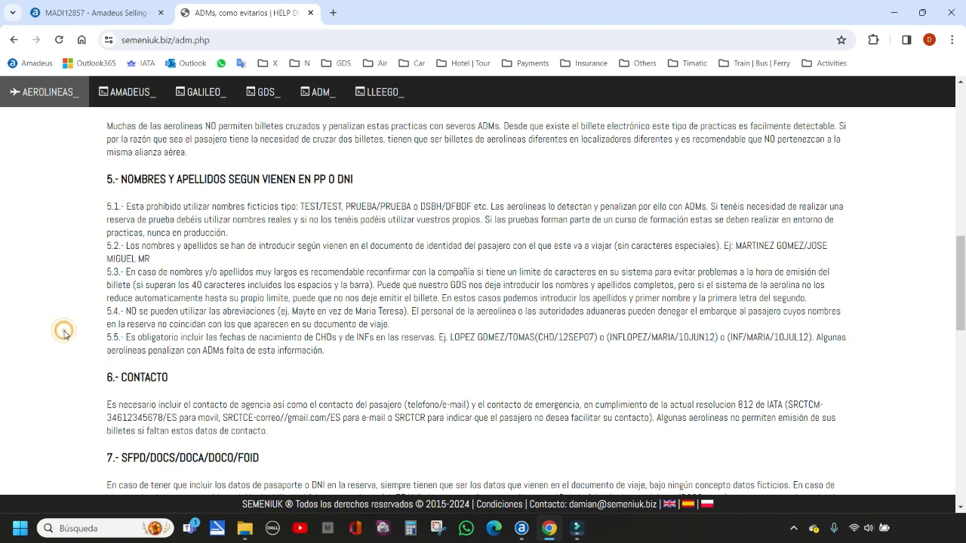
Return to the Amadeus command page and add the agency's contact to the booking with the AP entry
left_click(95, 13)
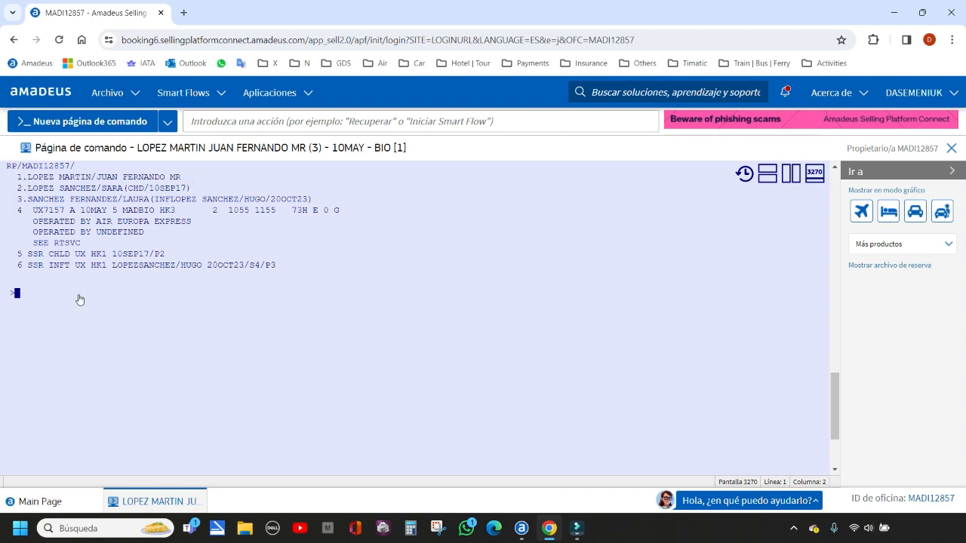
left_click(17, 293)
type("AP")
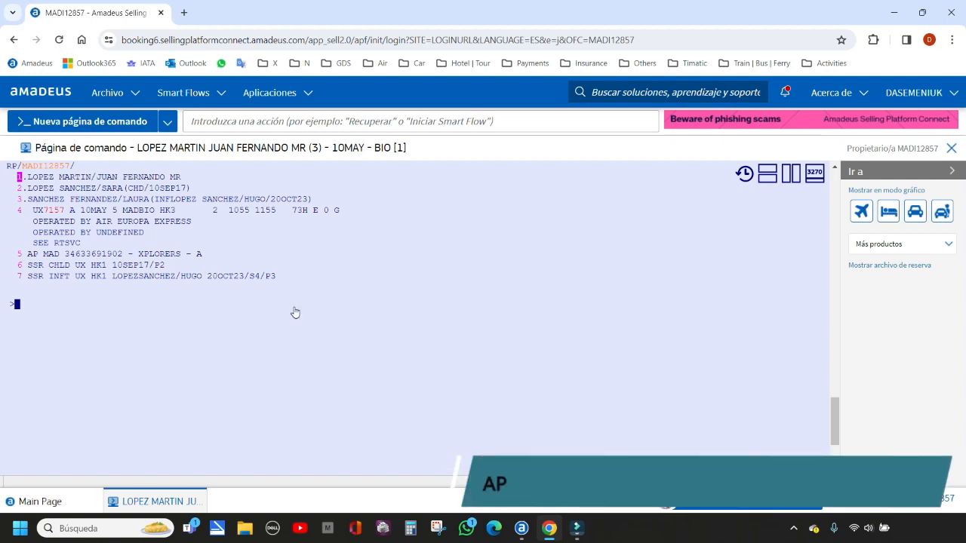
Add a free-text AP contact element containing the contact's first name to the booking
left_click(16, 304)
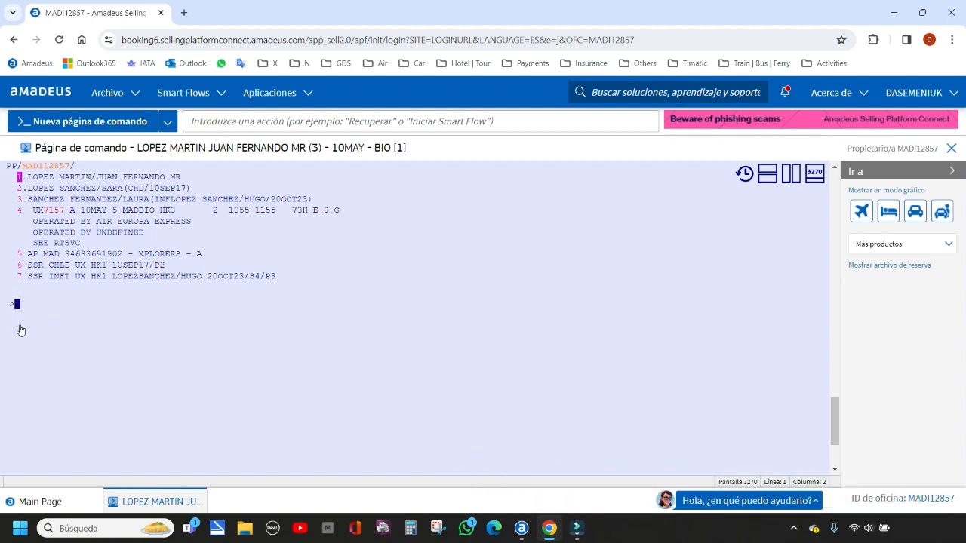
type("AP")
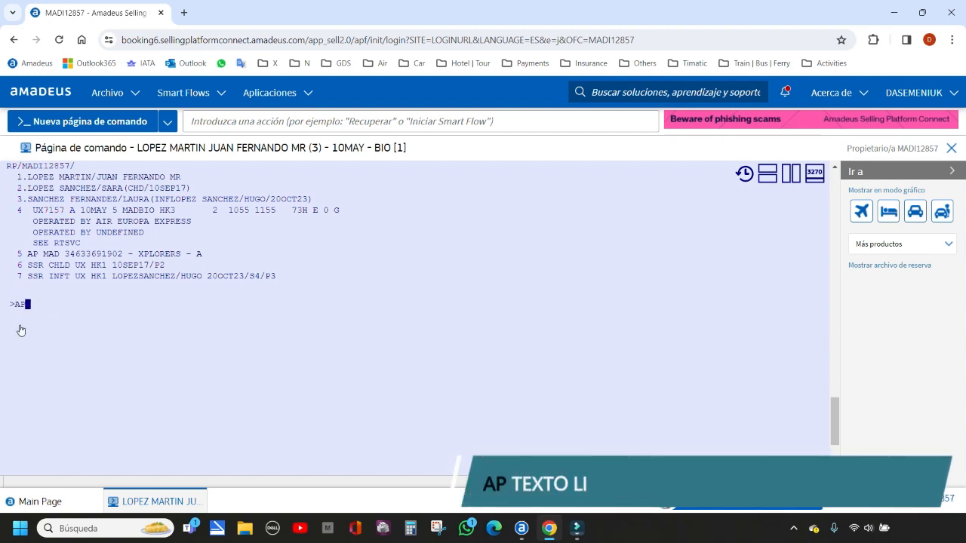
type("DAMIAN")
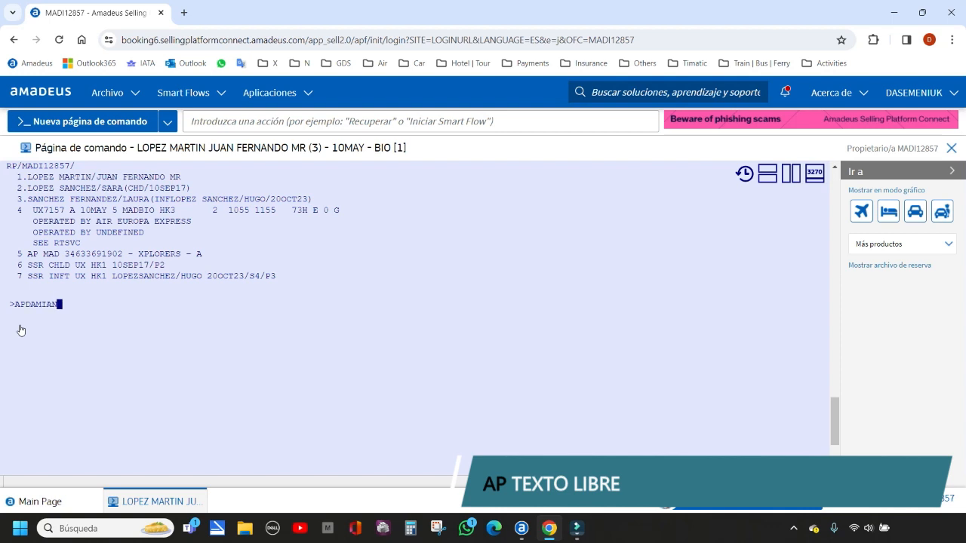
key("Return")
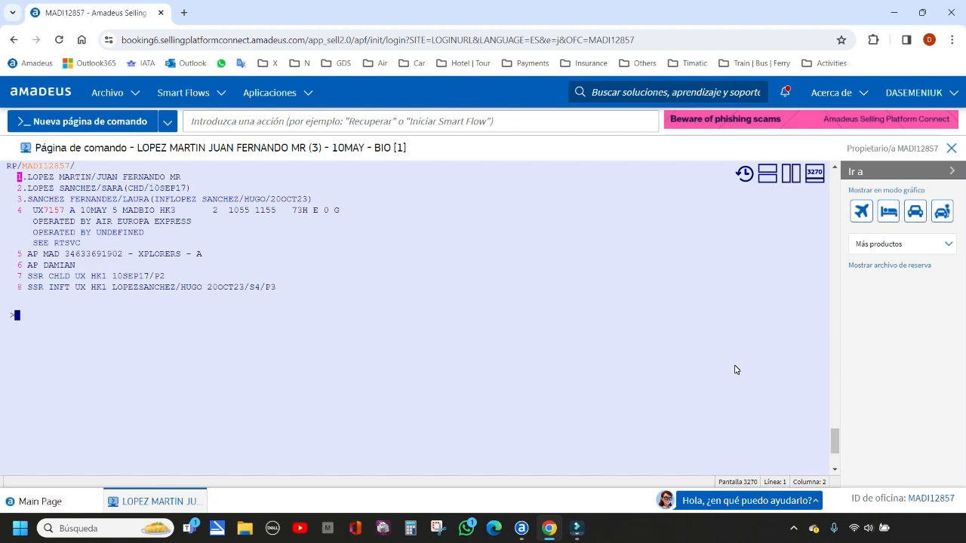
Add a ticketing element to the booking with TKOK and examine the new TK line
type("TKOK")
key("Return")
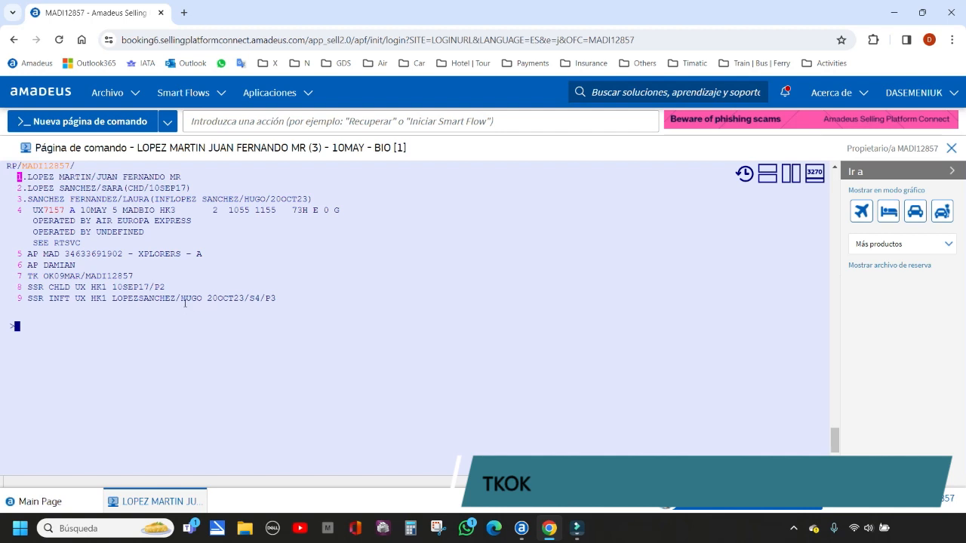
left_click_drag(28, 276, 86, 292)
left_click(16, 326)
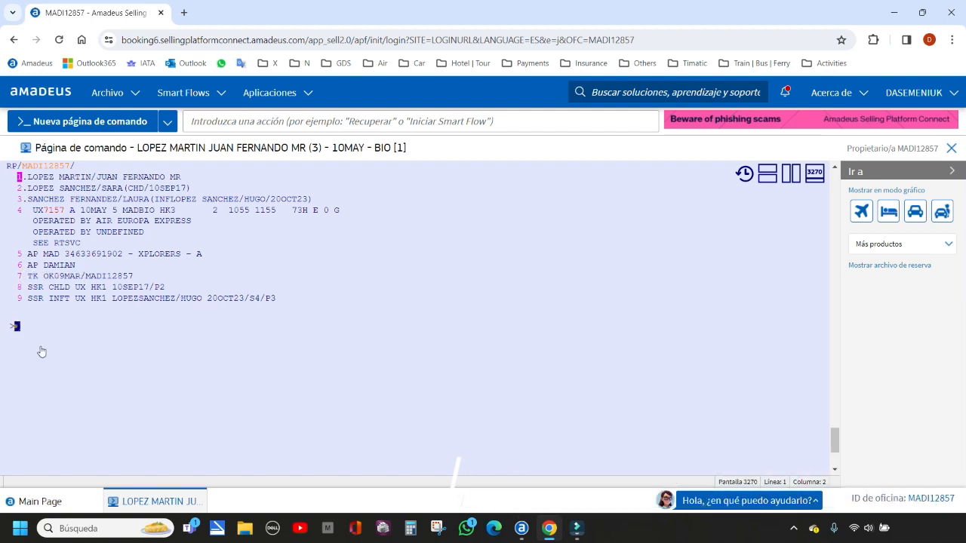
Replace the TK OK element on line 7 with a ticketing time limit of 10MAR, using XE and TKTL
type("XE")
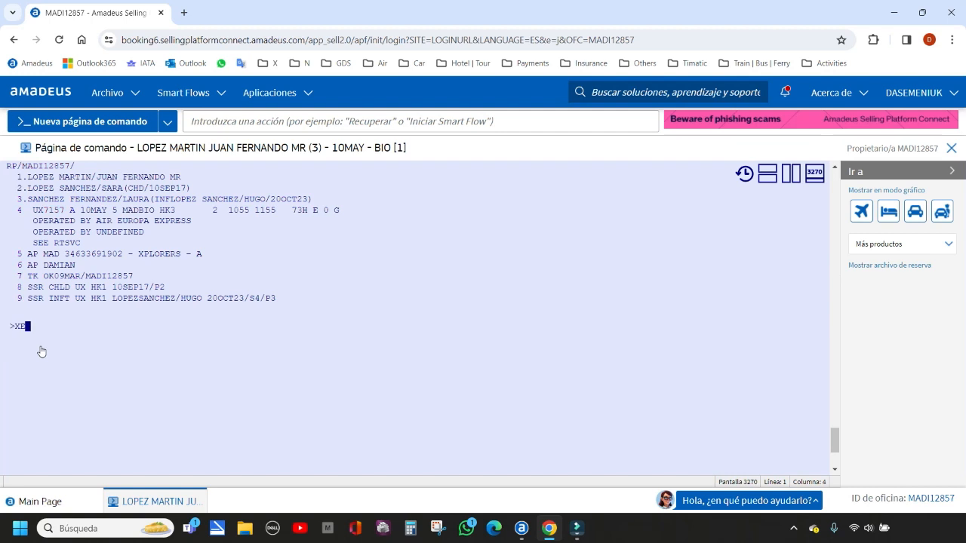
type("7")
key("Return")
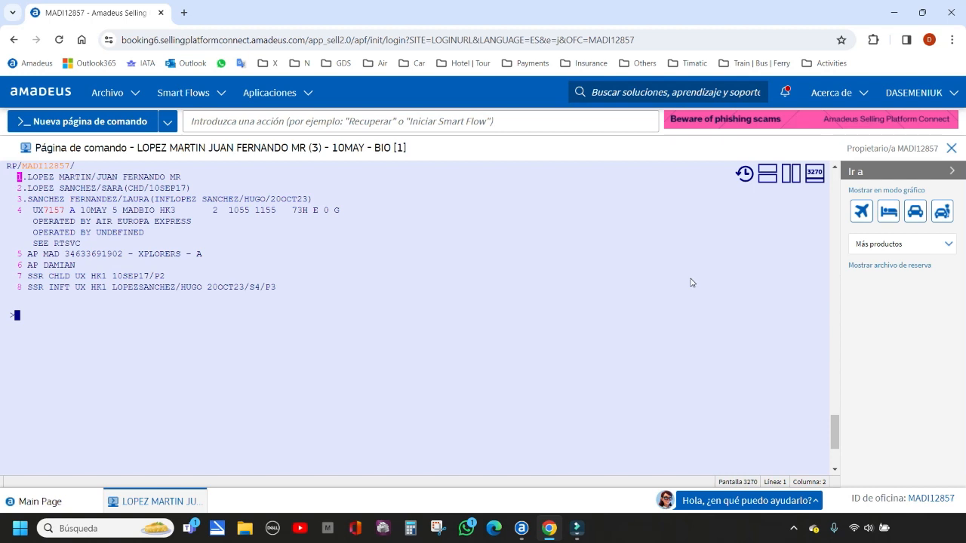
type("TKTL")
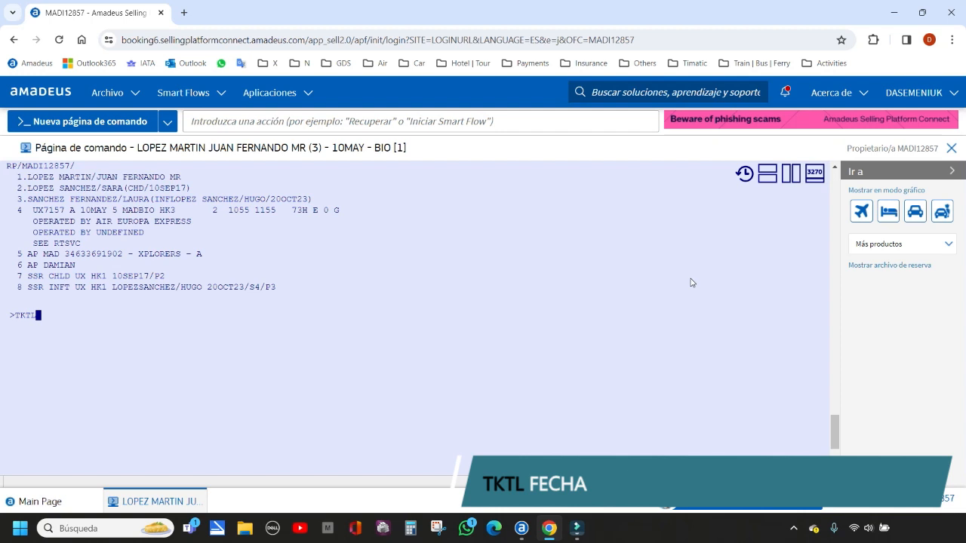
type("10")
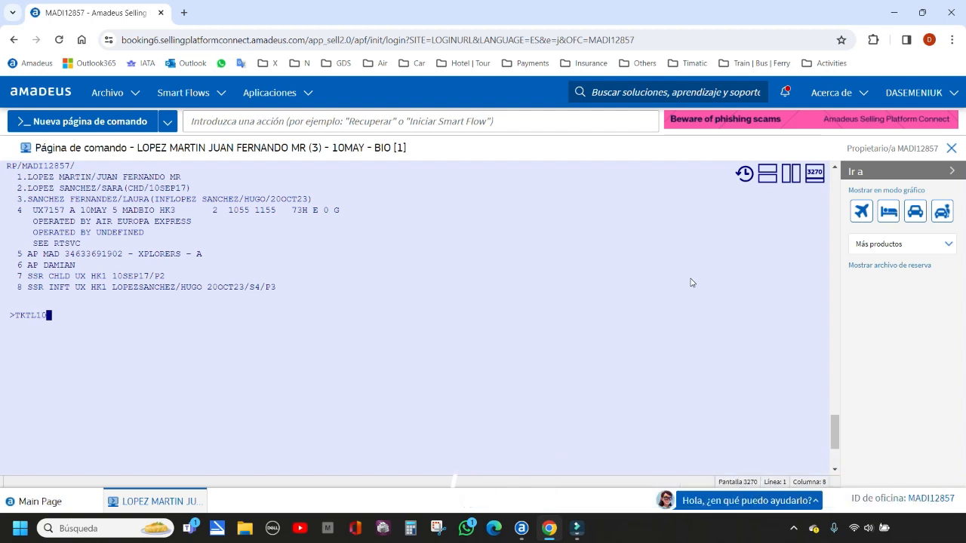
type("MAR")
key("Return")
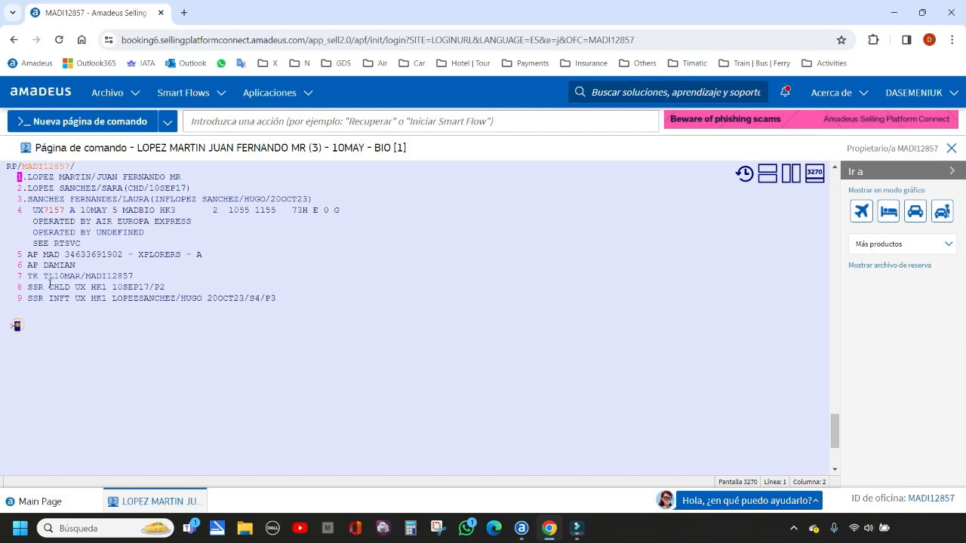
left_click(16, 326)
left_click_drag(28, 277, 81, 277)
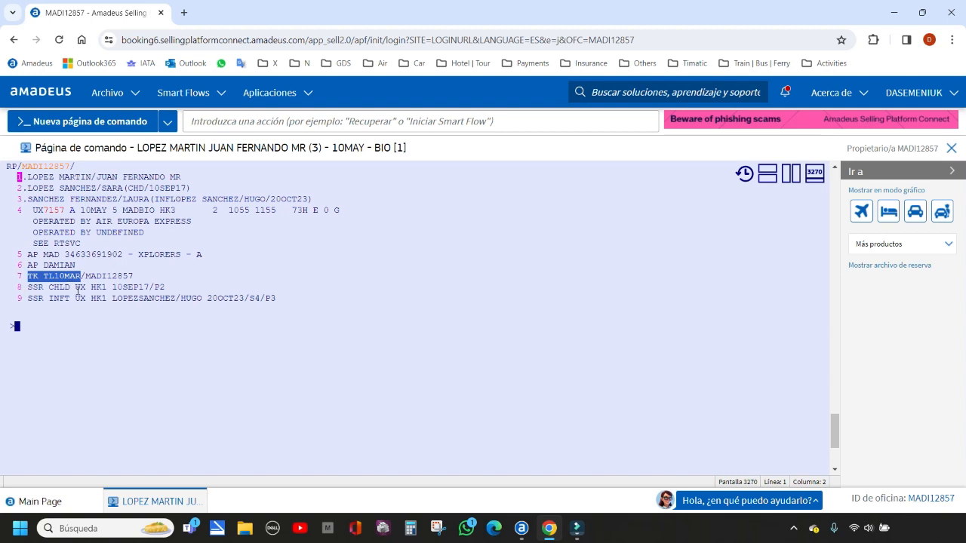
left_click(18, 333)
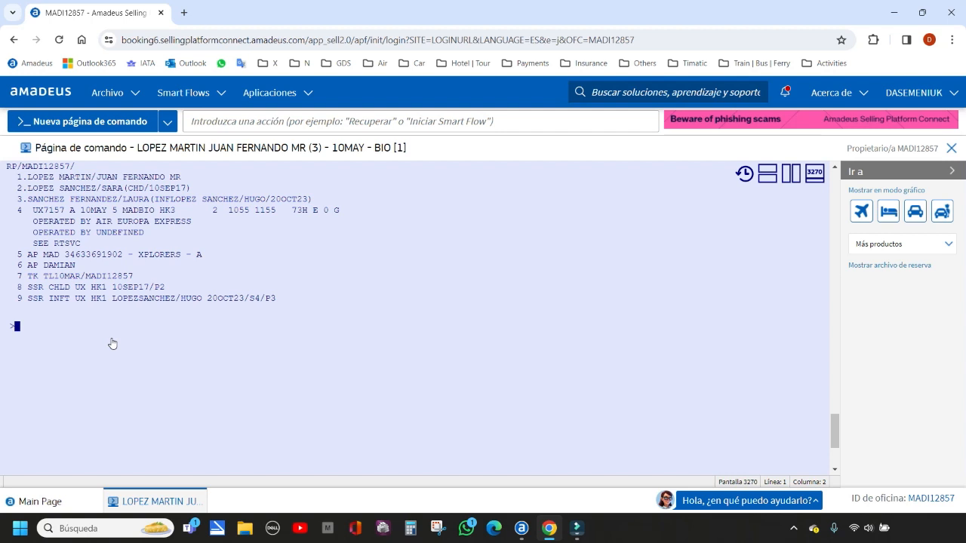
Replace the ticketing time limit on line 7 with an automatic cancellation date of 12MAR, using XE and TKXL
type("XE7")
key("Return")
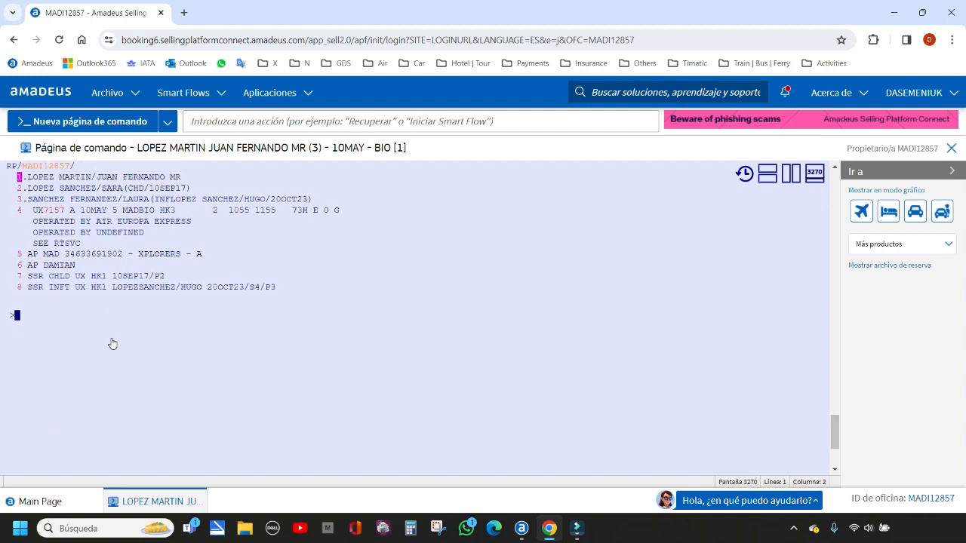
type("TKXL")
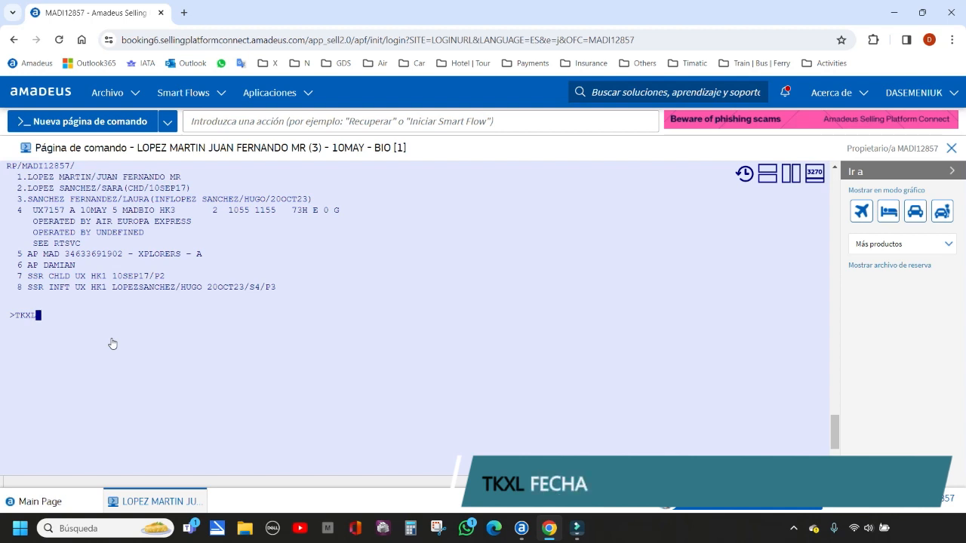
type("12MAR")
key("Return")
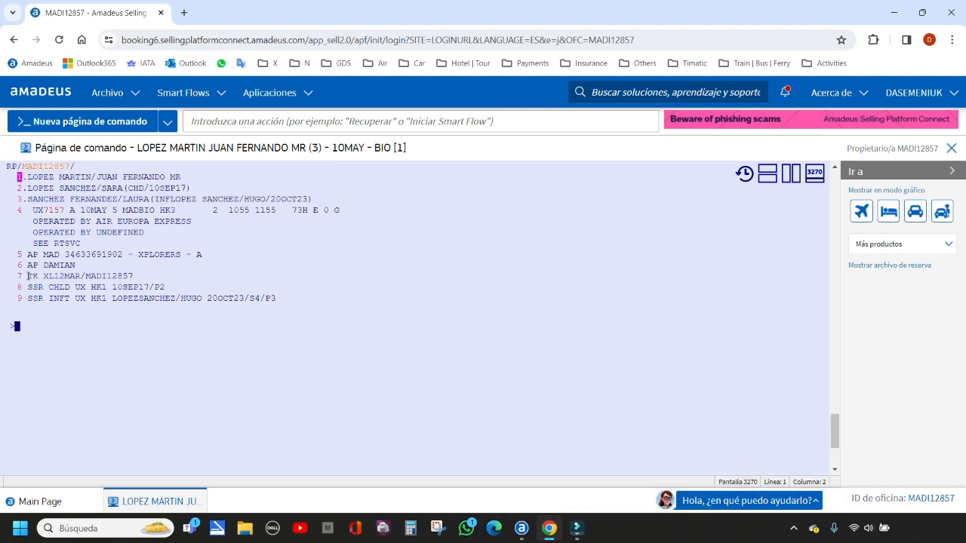
left_click_drag(28, 277, 81, 277)
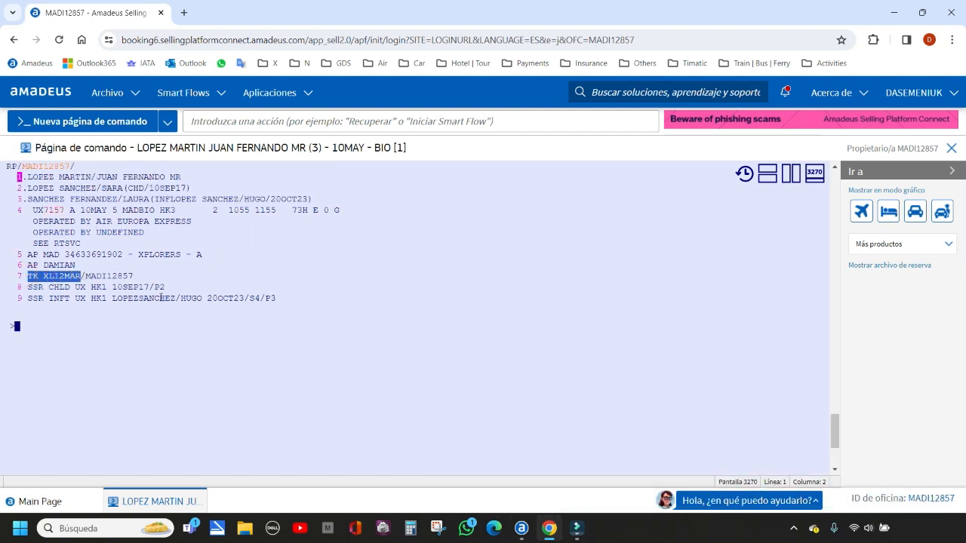
left_click(16, 327)
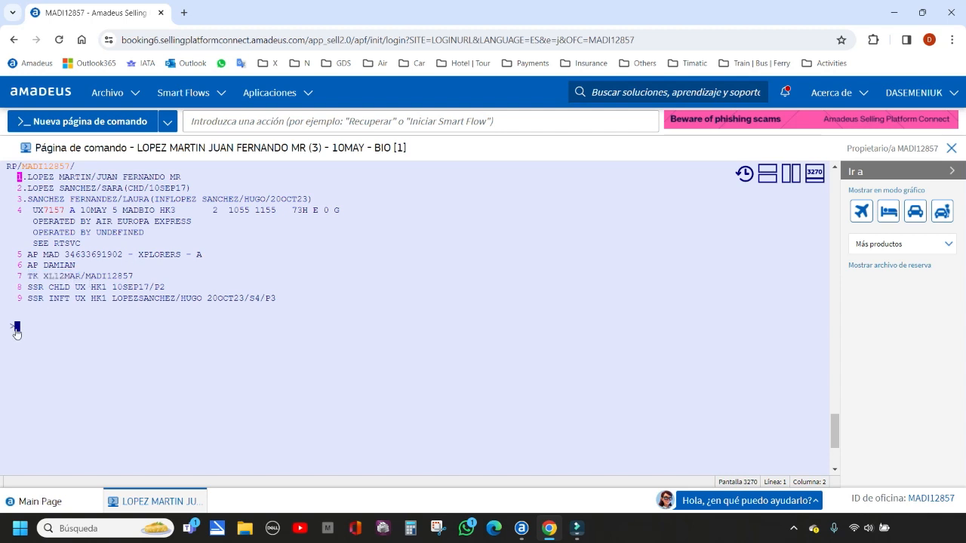
left_click_drag(44, 276, 80, 277)
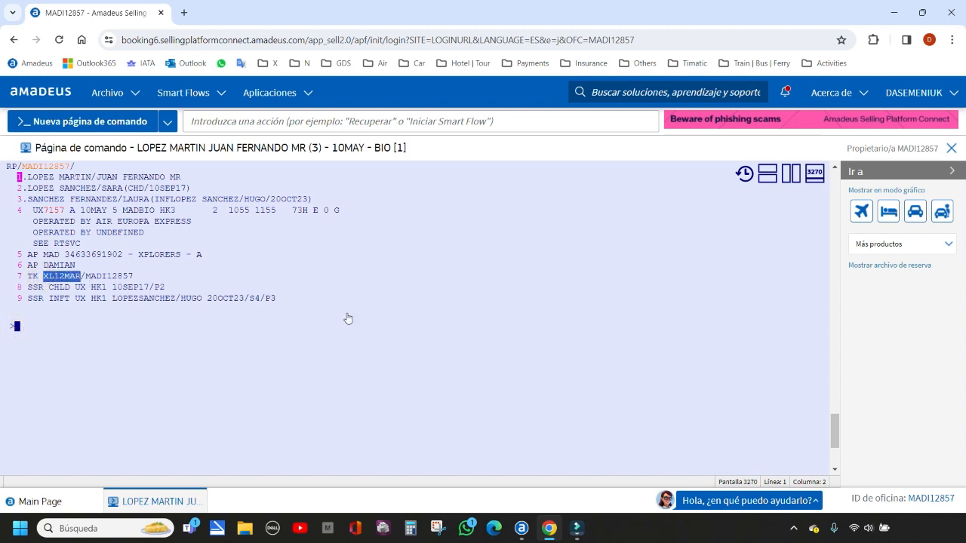
left_click(18, 330)
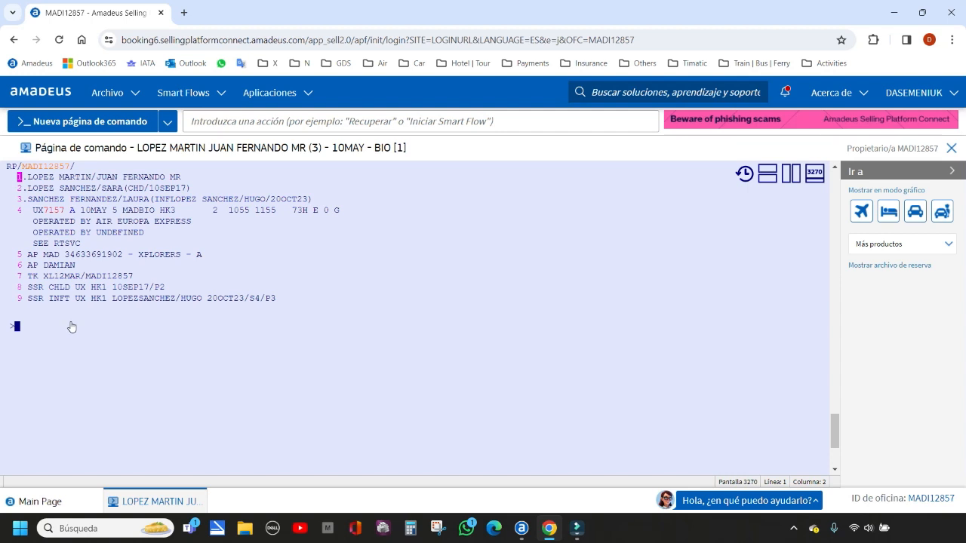
Delete the TK XL cancellation element on line 7 with XE
type("XE7")
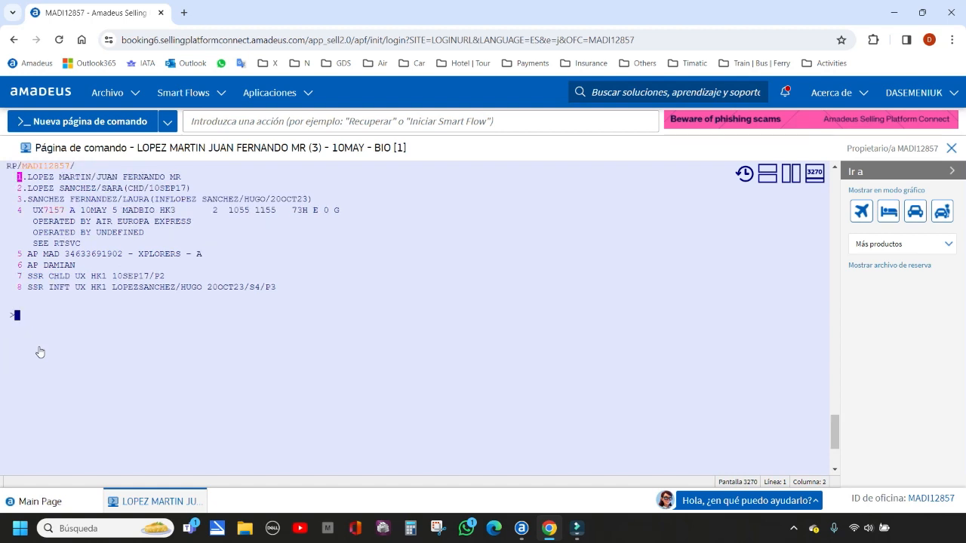
Add the TKOK ticketing element and save and redisplay the booking with ER, overriding the missing-contact warning
type("TKOK")
key("Return")
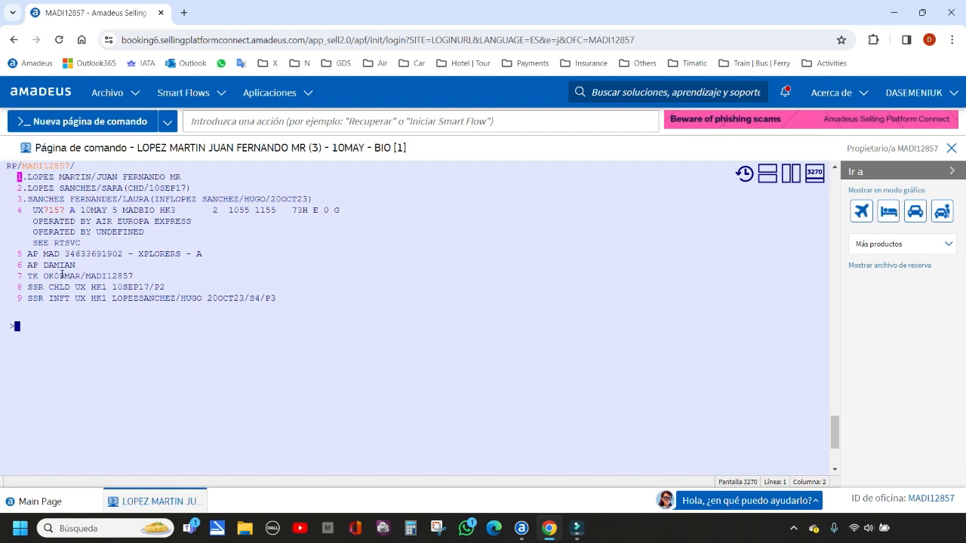
left_click(15, 325)
type("ER")
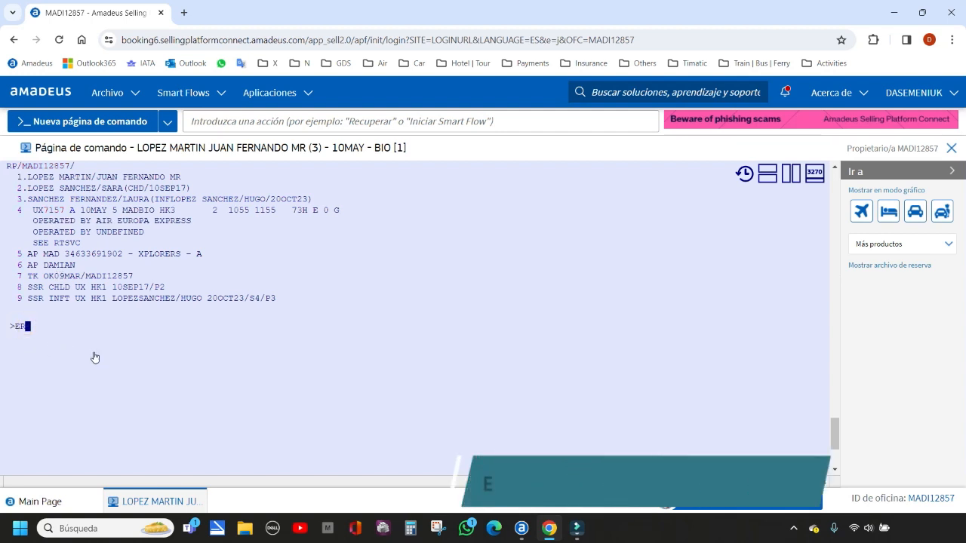
key("Return")
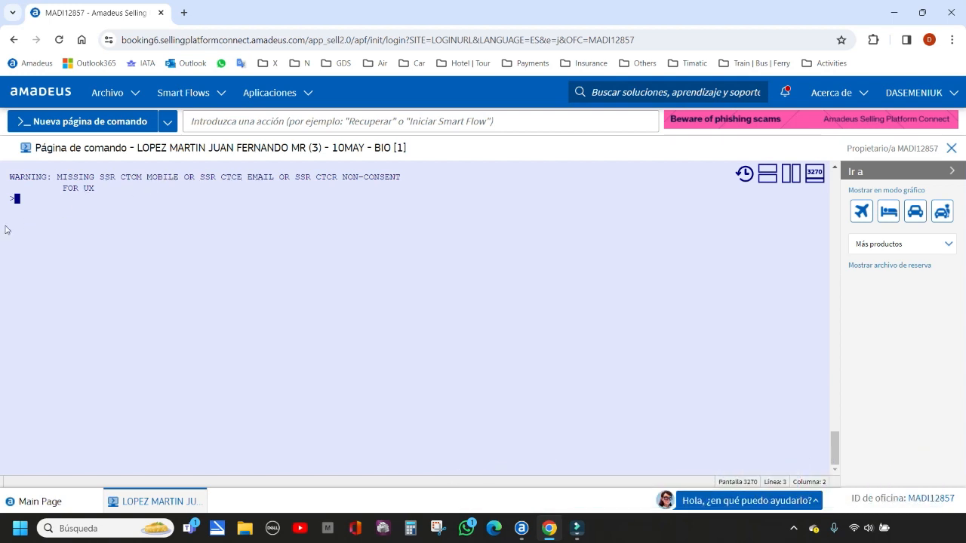
left_click(17, 200)
type("EF")
key("Return")
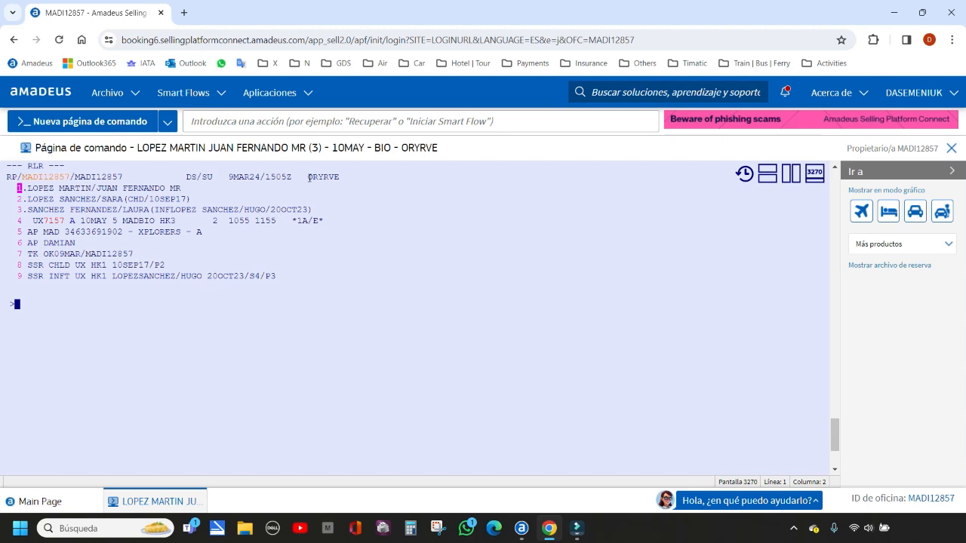
Examine the booking's record locator and display the airline's locator with RL
left_click_drag(309, 177, 340, 178)
left_click(23, 308)
type("RL")
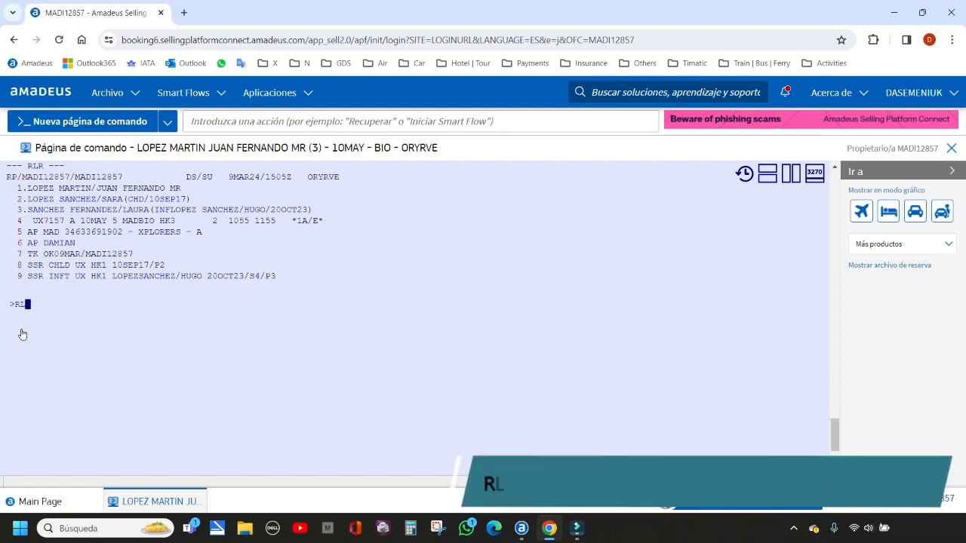
key("Return")
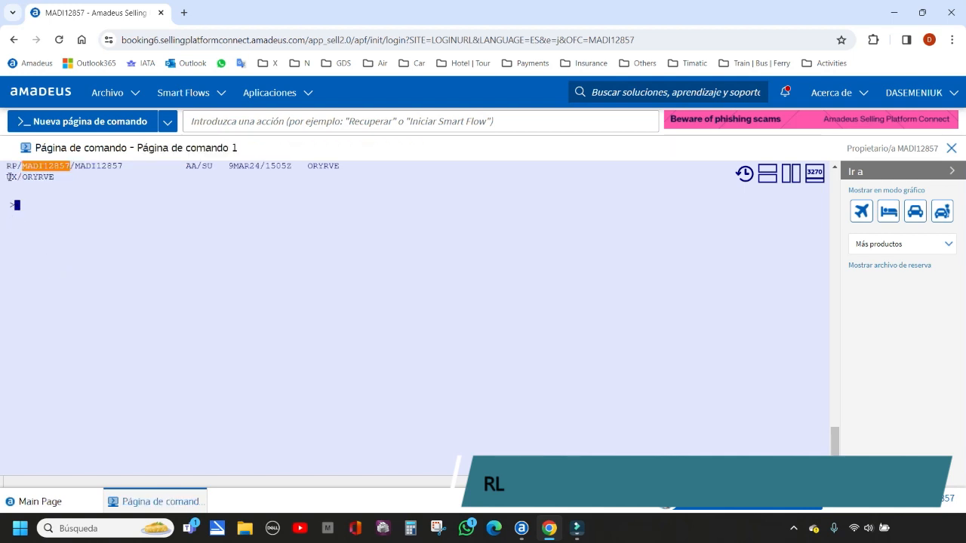
left_click_drag(8, 177, 55, 177)
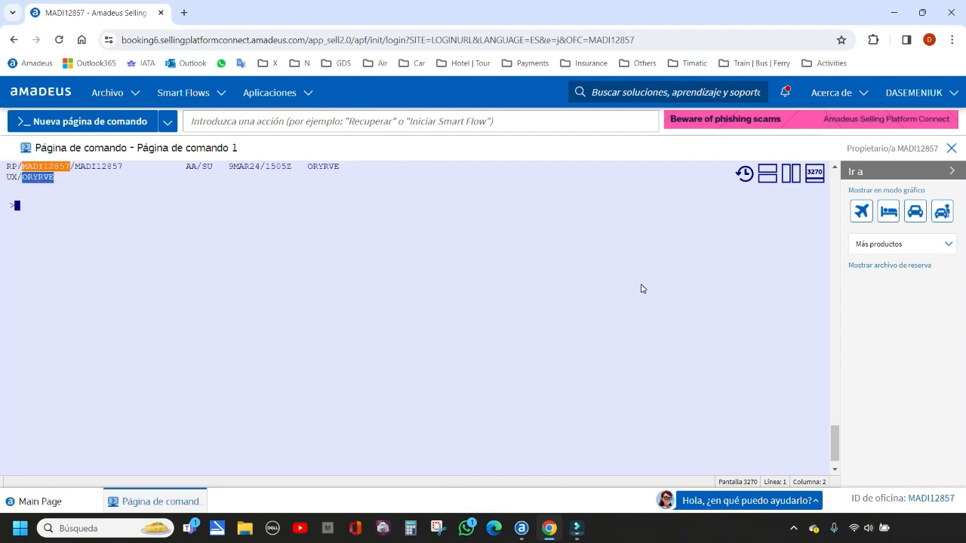
Redisplay the full booking with RT and refresh it with IR
type("RT")
key("Return")
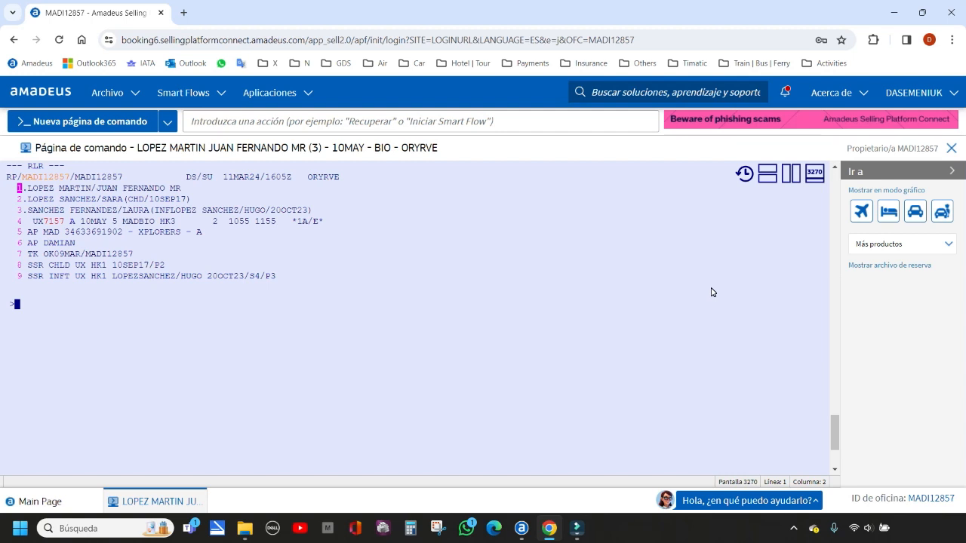
type("IR")
key("Return")
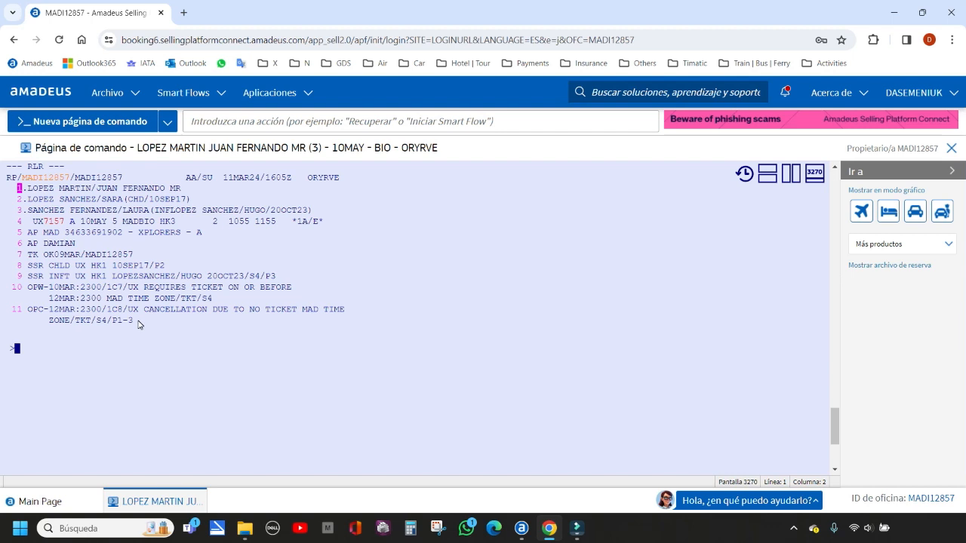
Ignore and close the displayed booking with IG
left_click(16, 348)
type("IG")
key("BackSpace")
key("BackSpace")
type("ER")
key("BackSpace")
key("BackSpace")
type("IG")
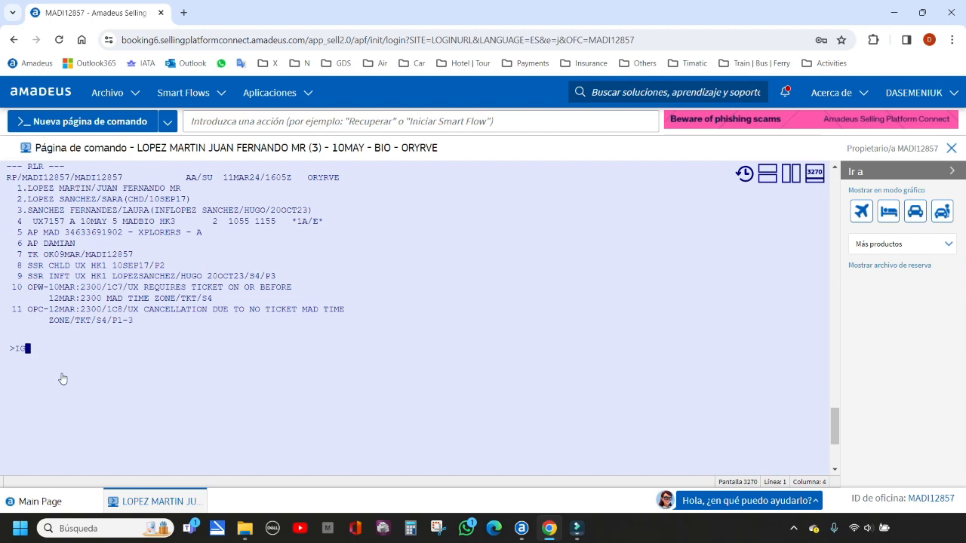
key("Return")
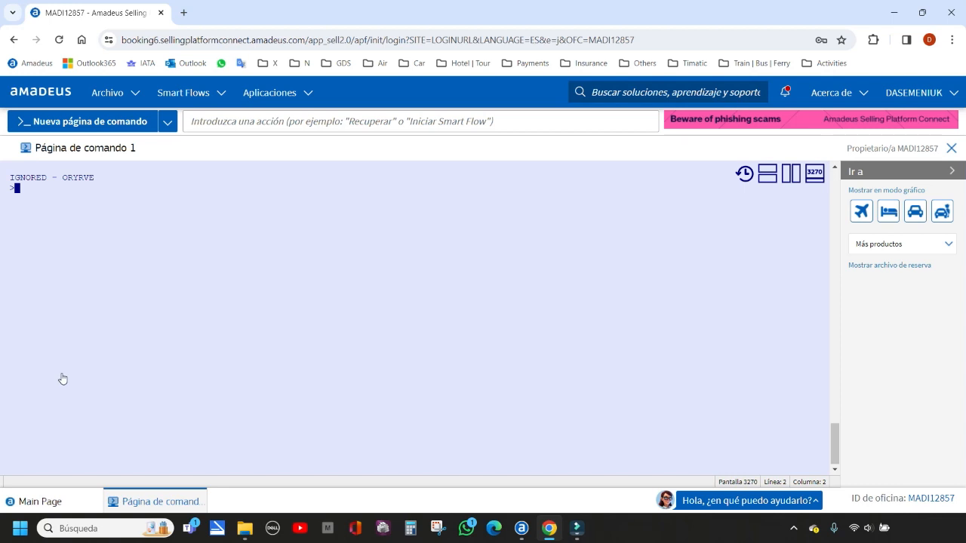
Retrieve the saved booking with RT followed by its record locator, and close it with IG
type("RT")
left_click_drag(64, 181, 93, 183)
key("ctrl+c")
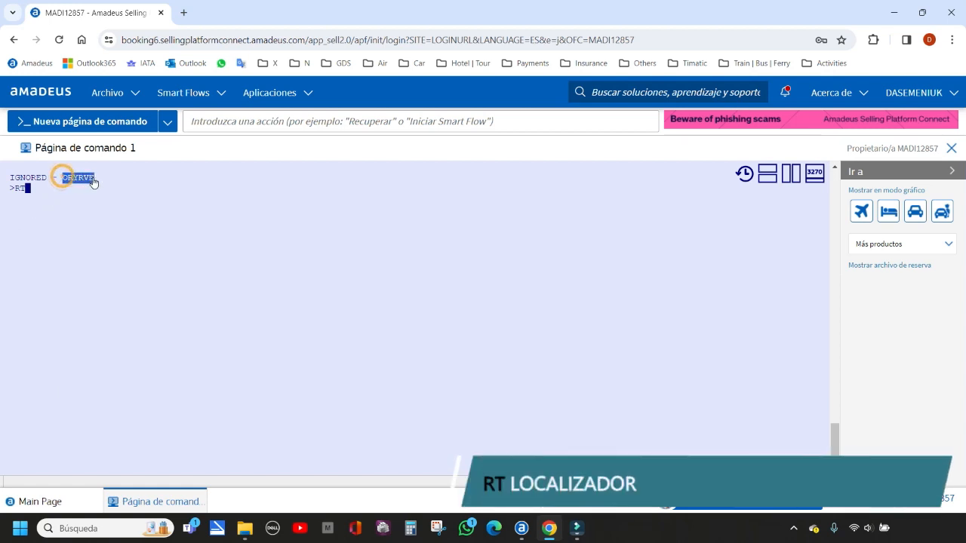
left_click(28, 188)
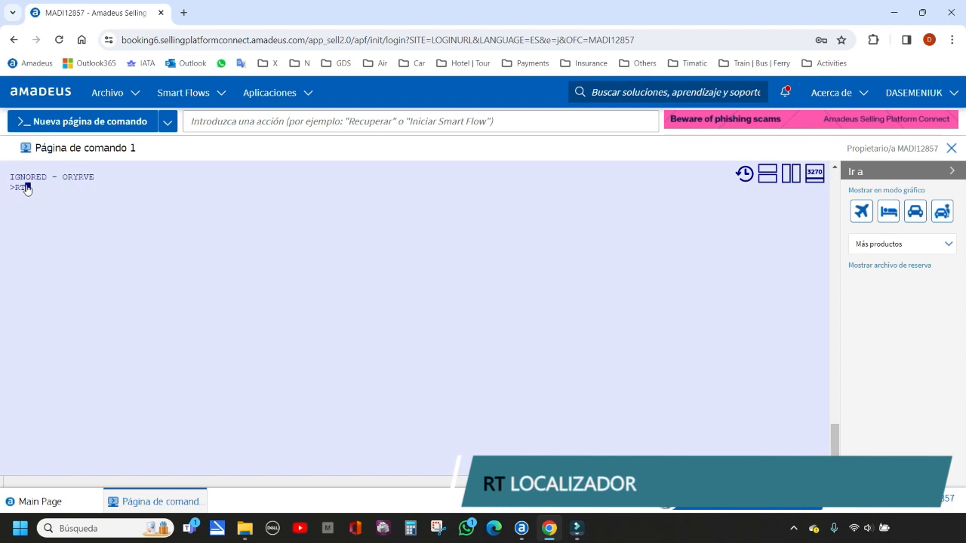
key("ctrl+v")
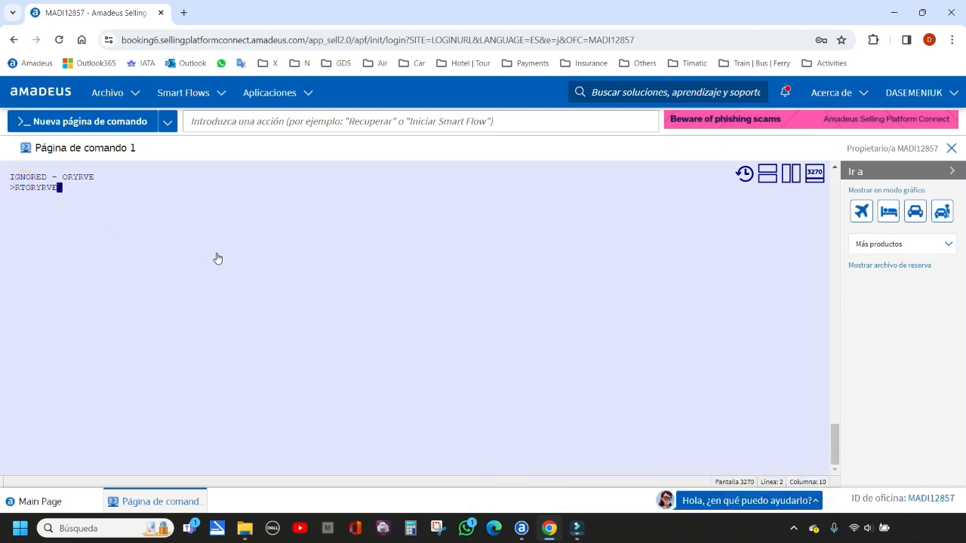
key("Return")
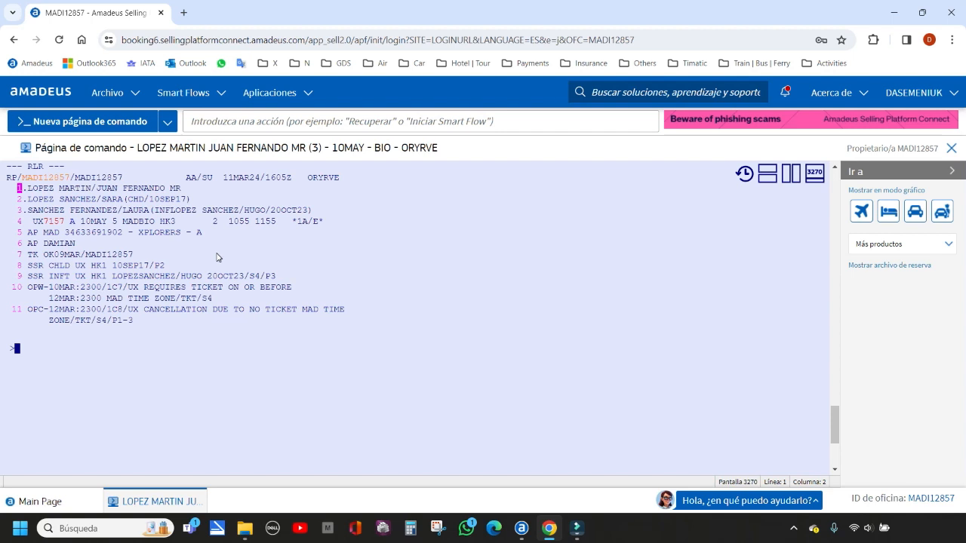
type("IG")
key("Return")
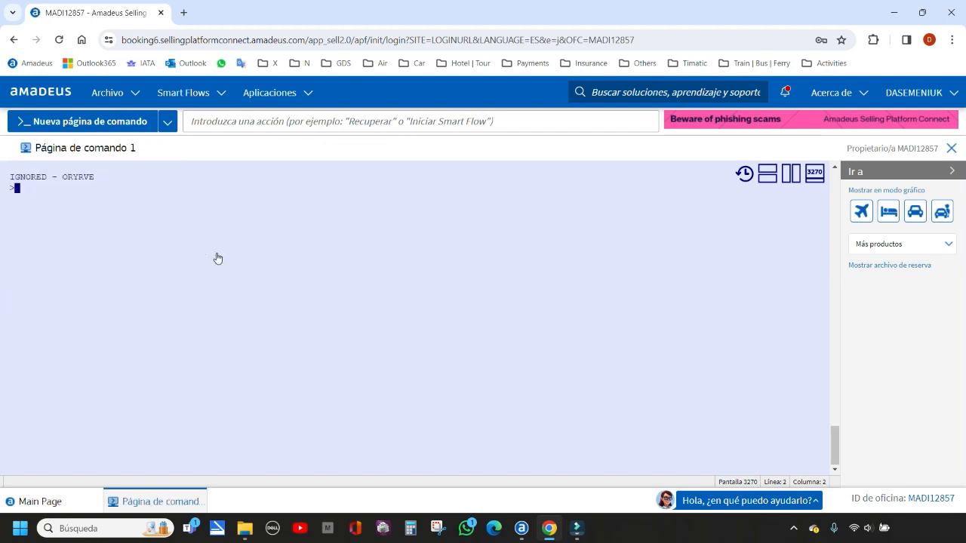
List the bookings under the lead passenger's surname with RT/ and examine the active 10 May MADBIO itinerary entry
type("RT/L")
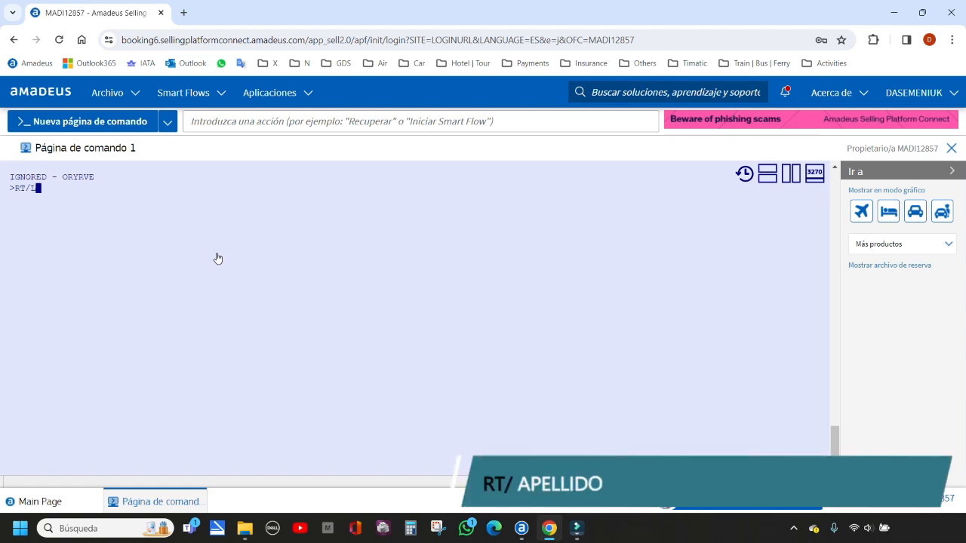
type("OPEZ")
key("Return")
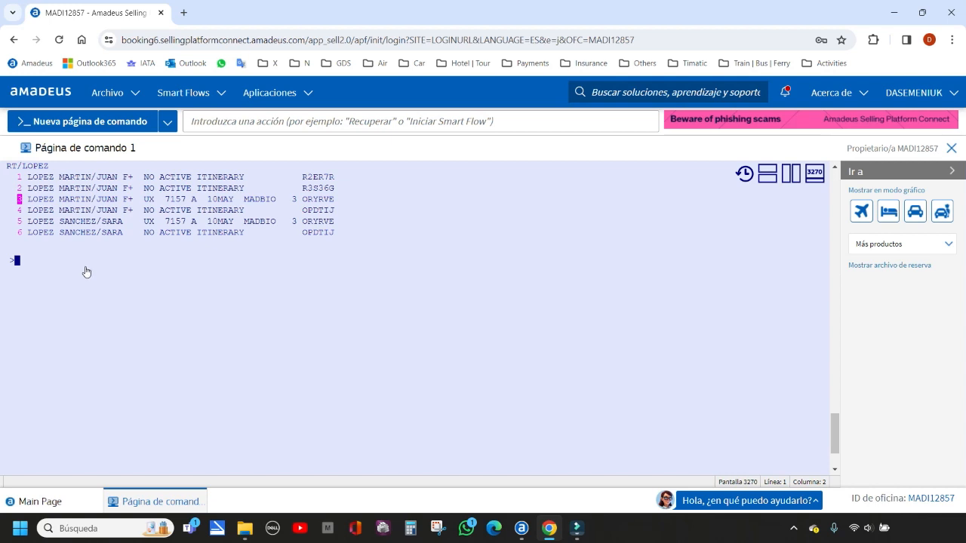
left_click_drag(144, 201, 233, 201)
left_click(16, 264)
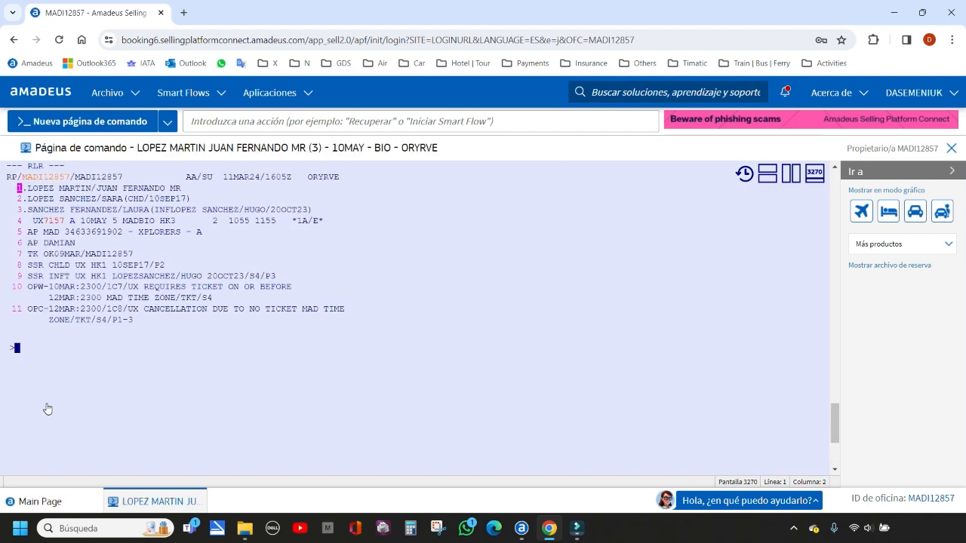
Open the third booking in the surname list with RT3, and ignore it with IG
type("RT3")
key("BackSpace")
key("BackSpace")
key("BackSpace")
type("I")
key("Return")
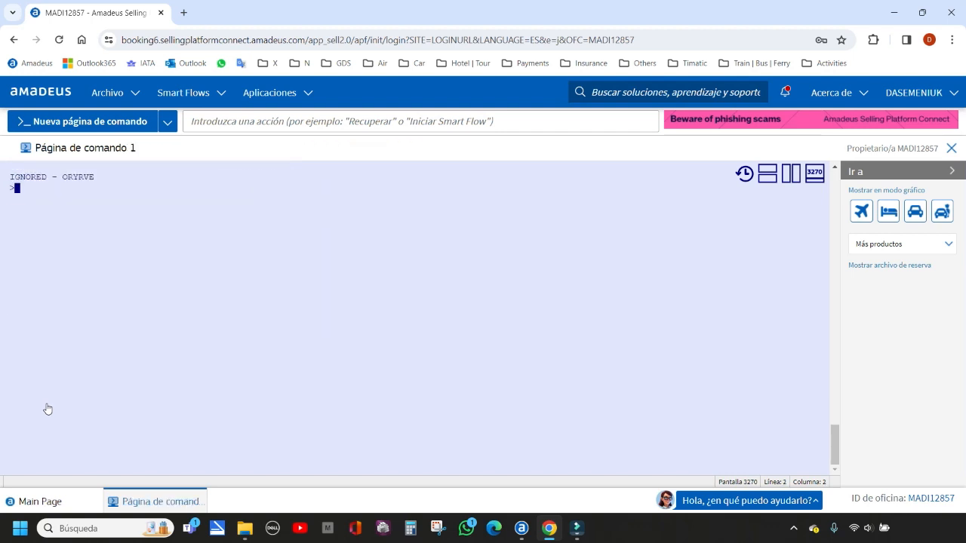
List the bookings by the lead passenger's surname again with RT/ and open the third entry with RT3
type("RT/LOPEZ")
key("Return")
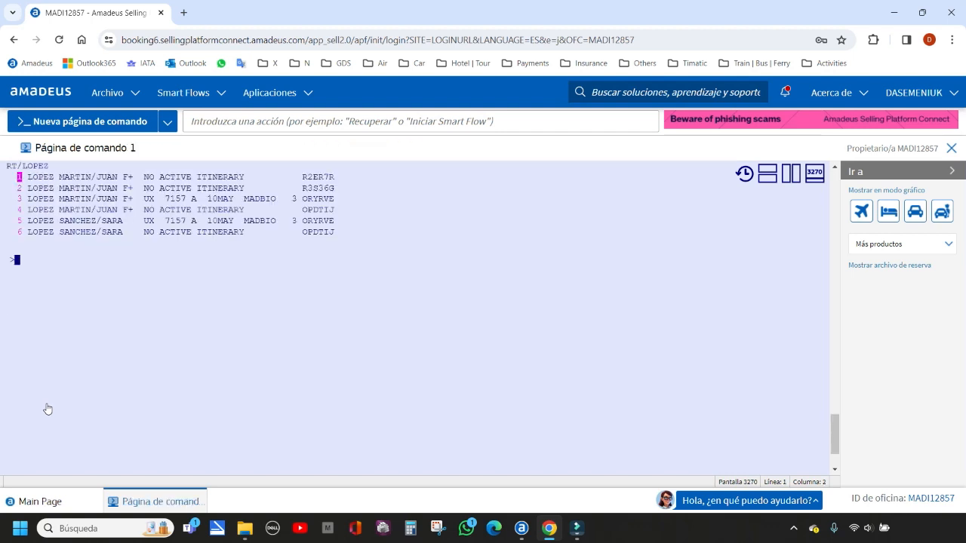
type("RT3")
key("Return")
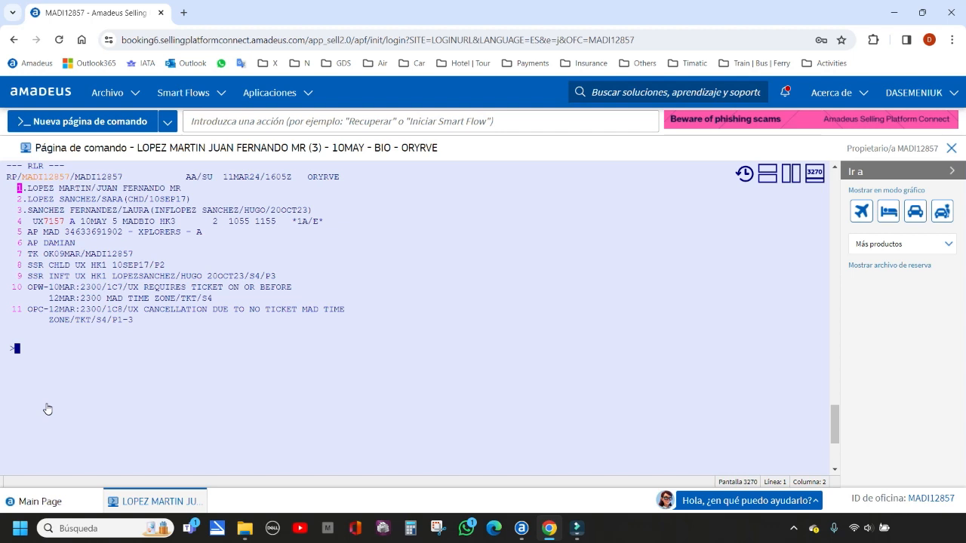
Cancel the booking's entire itinerary with XI, save the cancellation with ER, and close the booking with IG
type("XI")
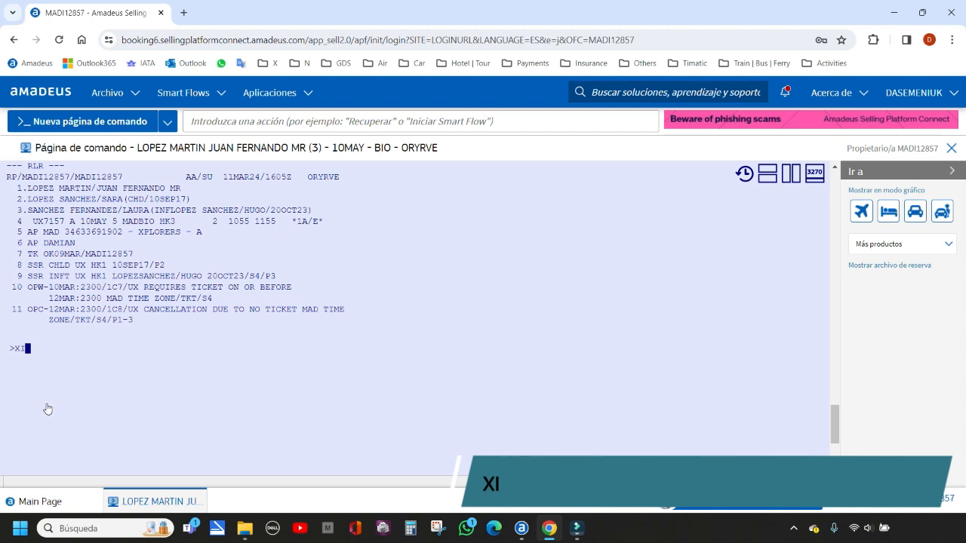
key("Return")
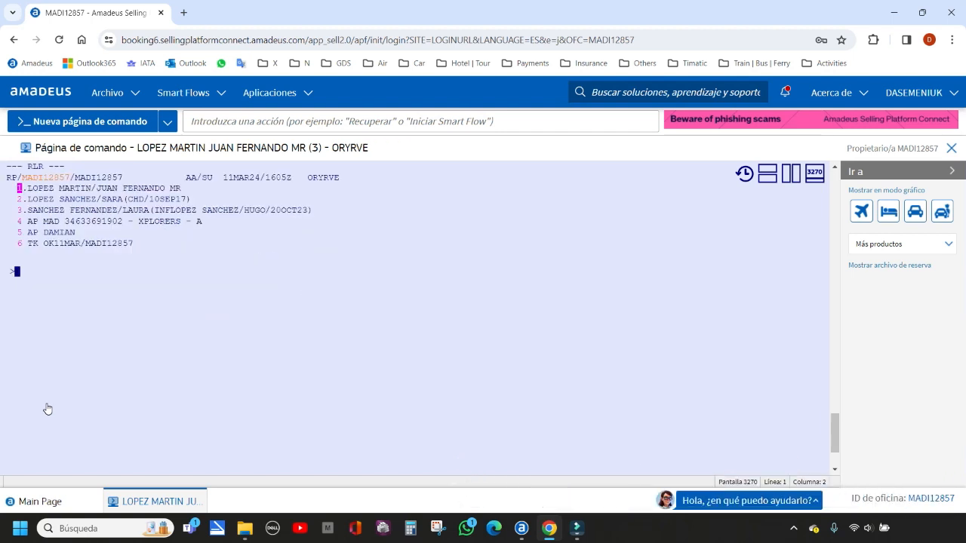
type("ER")
key("Return")
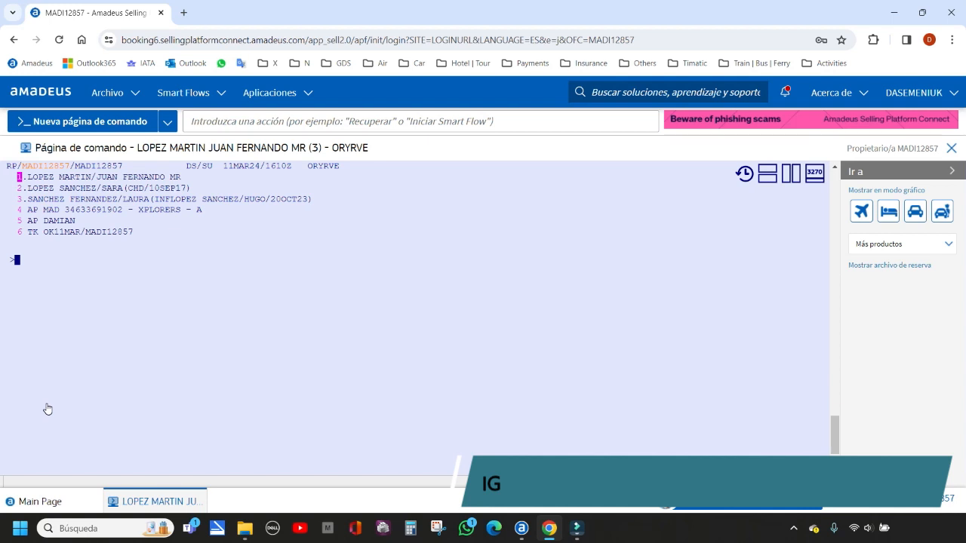
type("IG")
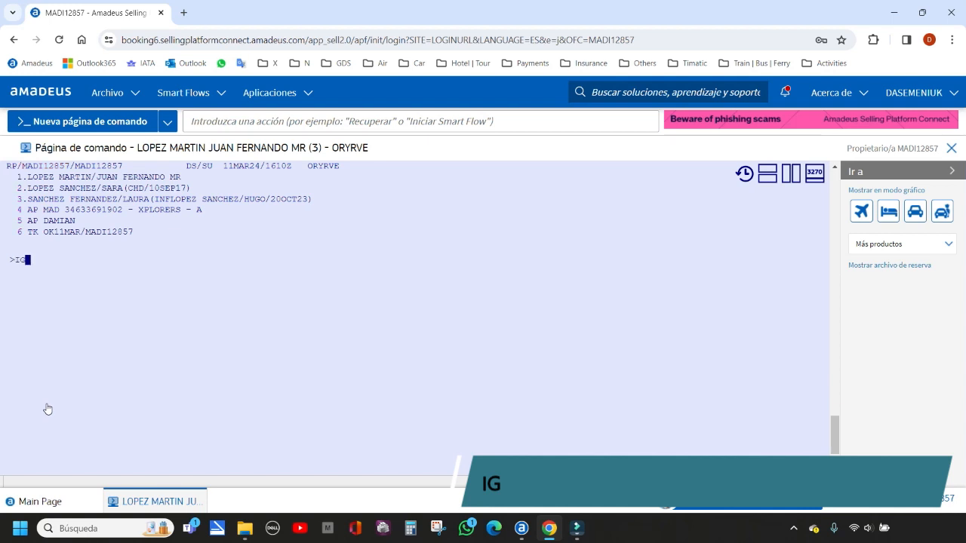
key("Return")
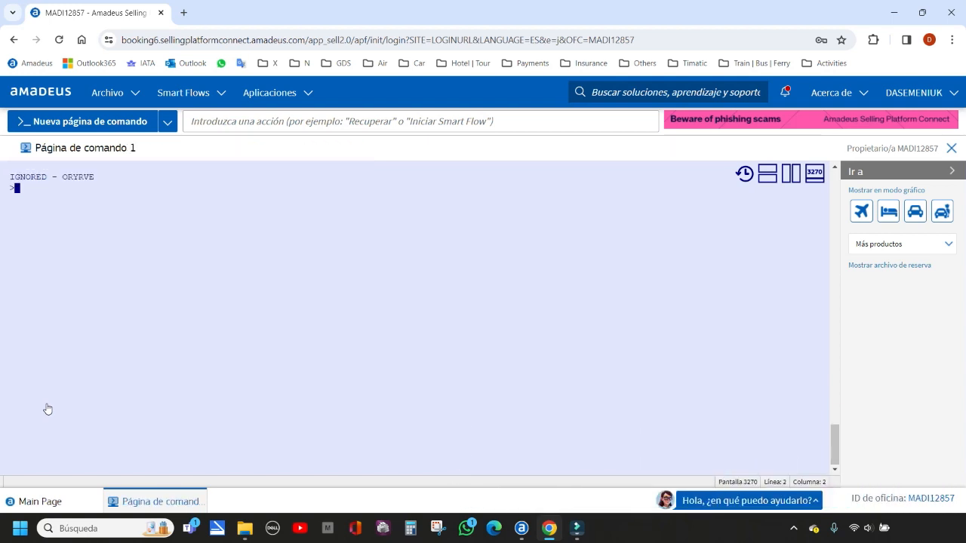